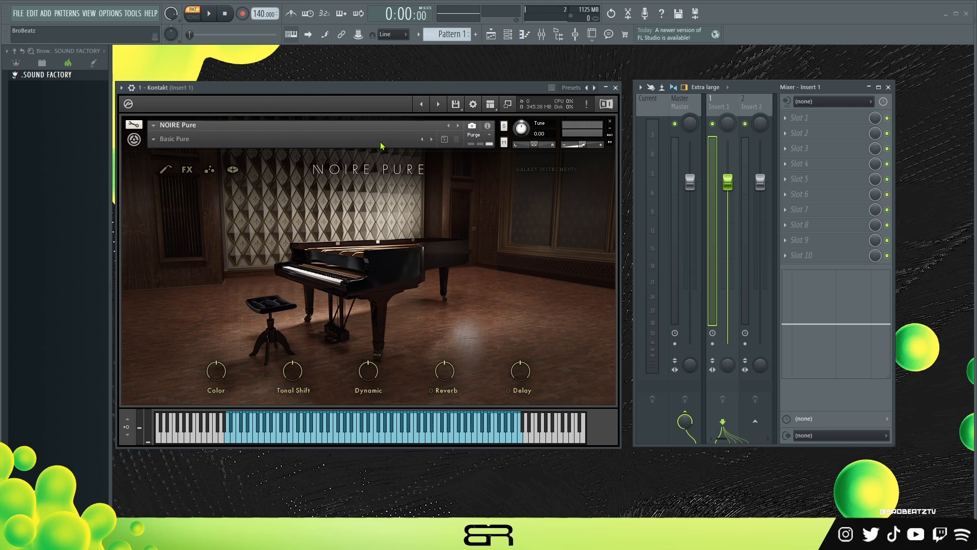
Reveal the Kontakt plugin window's channel settings and hide them again.
left_click(131, 88)
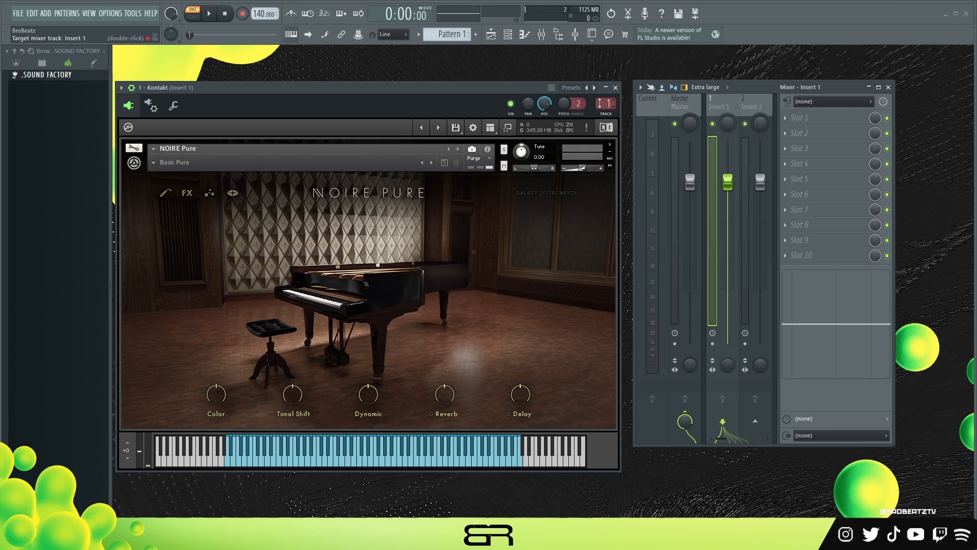
left_click(132, 88)
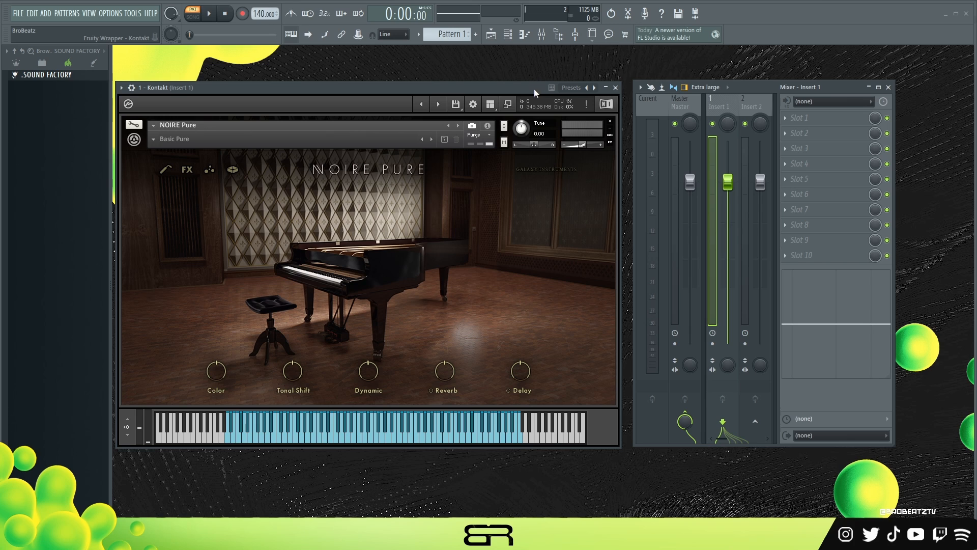
Slide the mixer window partly behind the Kontakt window and back out beside it to demonstrate their stacking.
left_click_drag(806, 90, 720, 87)
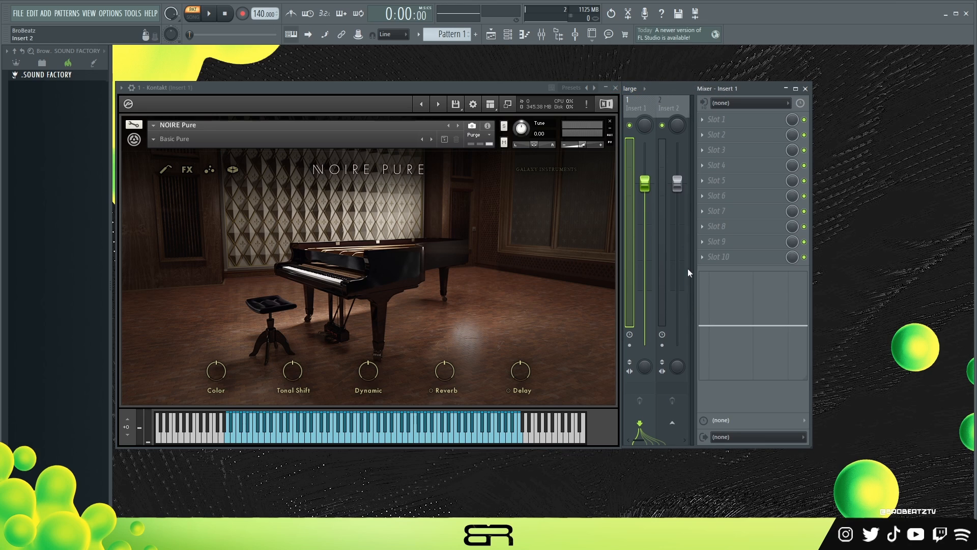
left_click_drag(749, 88, 716, 86)
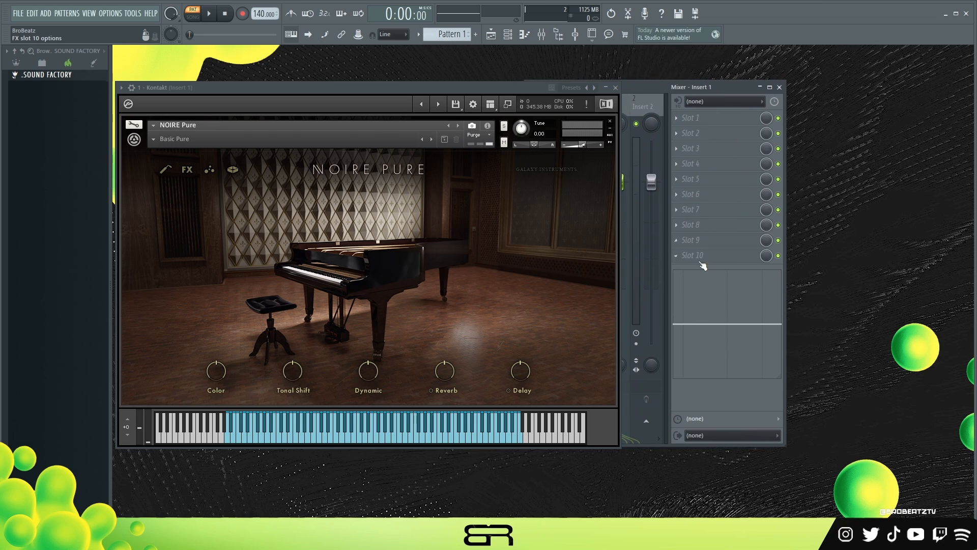
left_click_drag(649, 86, 650, 87)
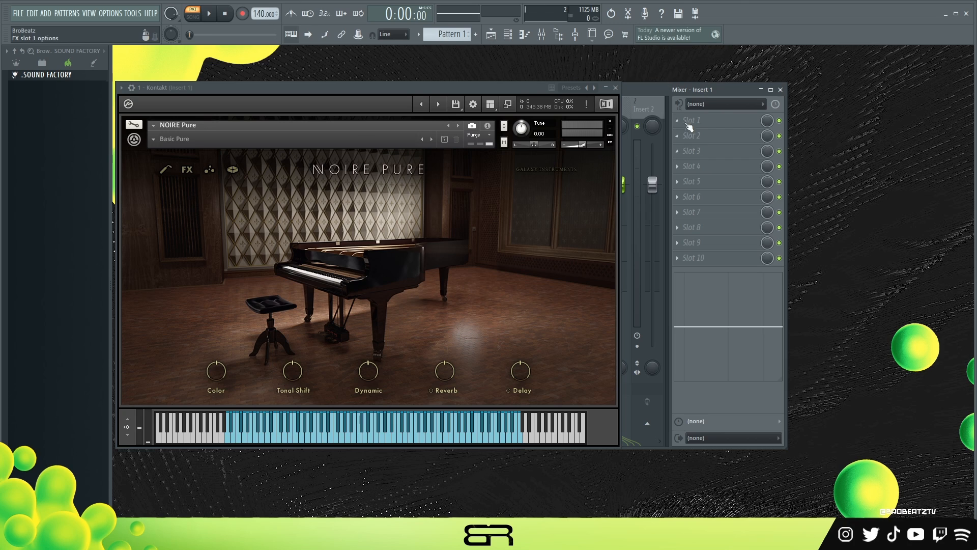
left_click_drag(642, 91, 756, 91)
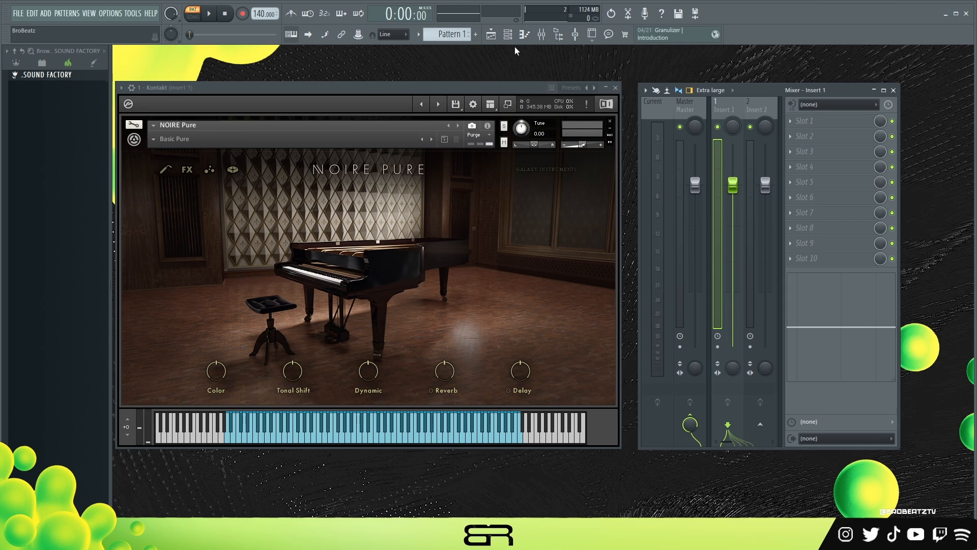
left_click_drag(451, 90, 458, 97)
left_click_drag(806, 97, 729, 93)
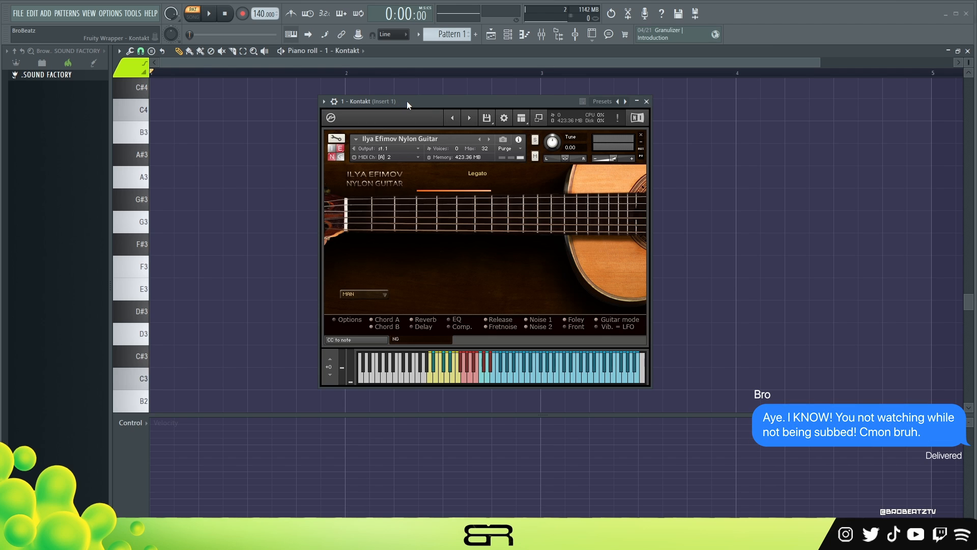
Set the piano roll's key labels to all notes and audition a yellow keyswitch on the Kontakt keyboard.
mouse_move(407, 101)
left_mouse_down()
mouse_move(417, 93)
mouse_move(383, 80)
mouse_move(411, 92)
left_mouse_up()
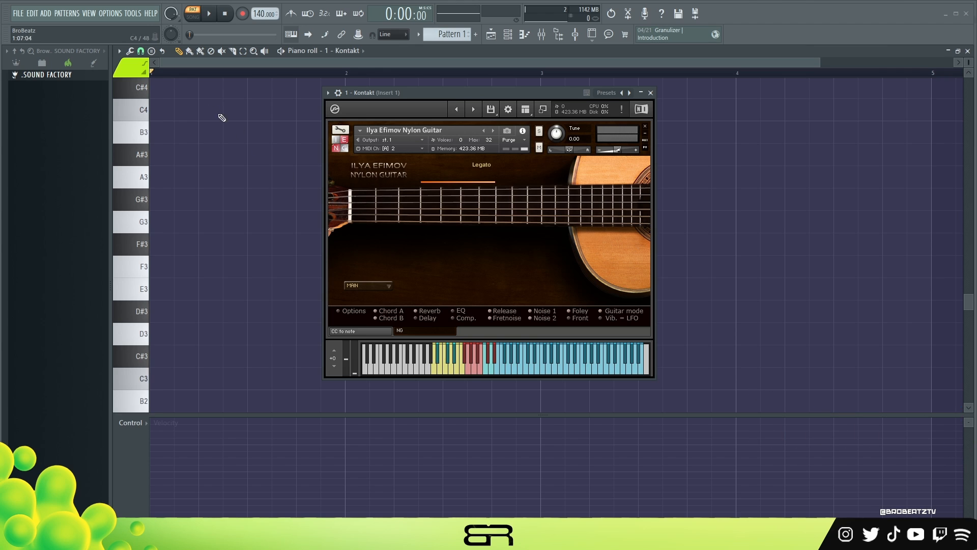
left_click(120, 52)
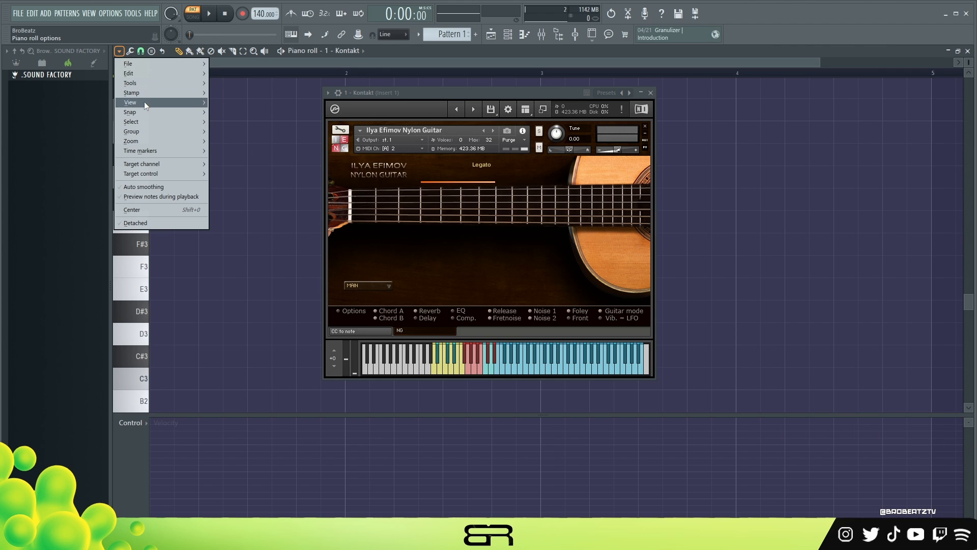
mouse_move(153, 102)
mouse_move(253, 330)
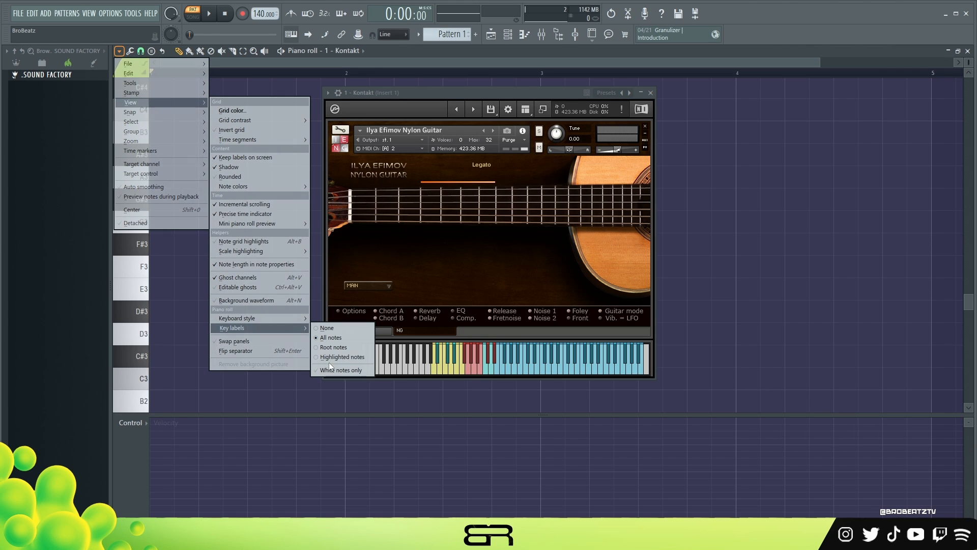
left_click(352, 339)
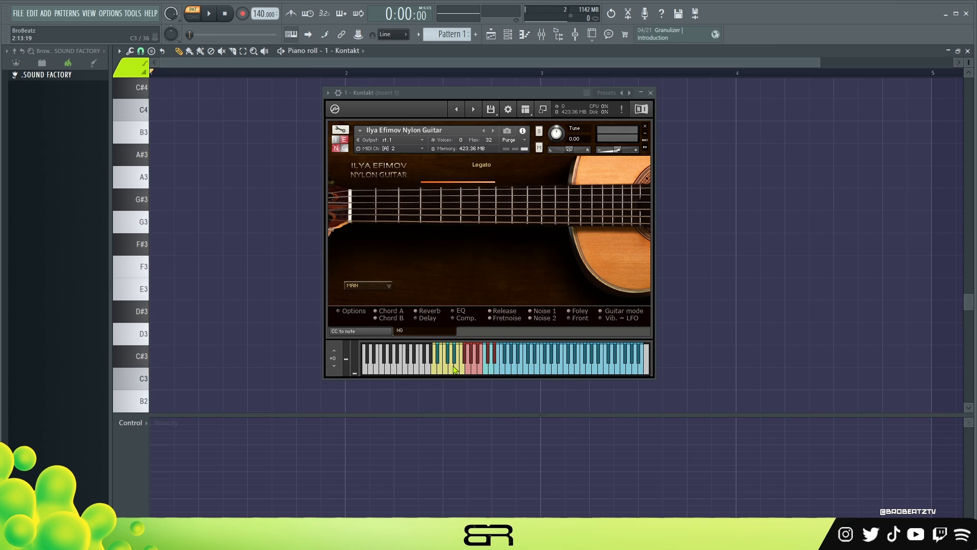
left_click(456, 370)
Show channel volume in the piano roll's event lane and draw a high level on the first beat with a lower level after it.
left_click(131, 423)
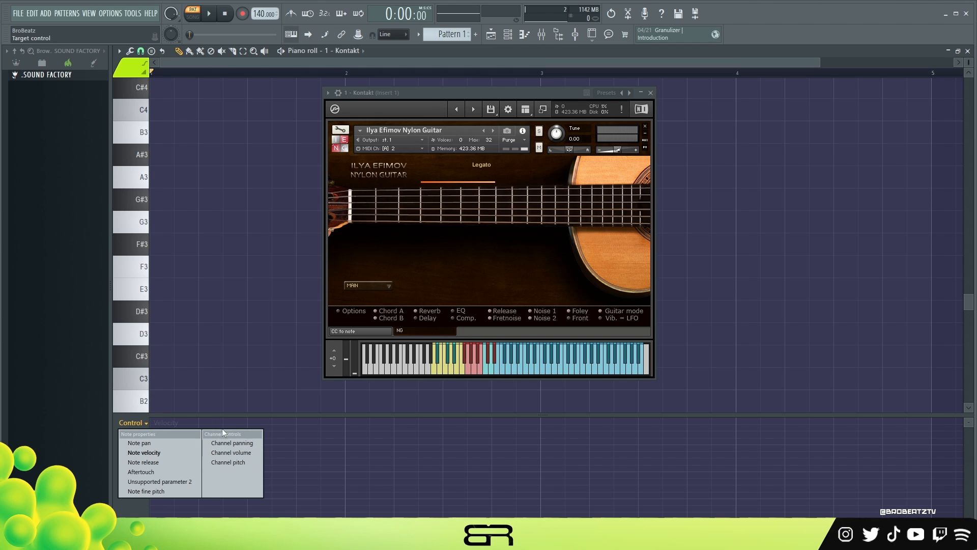
left_click(136, 423)
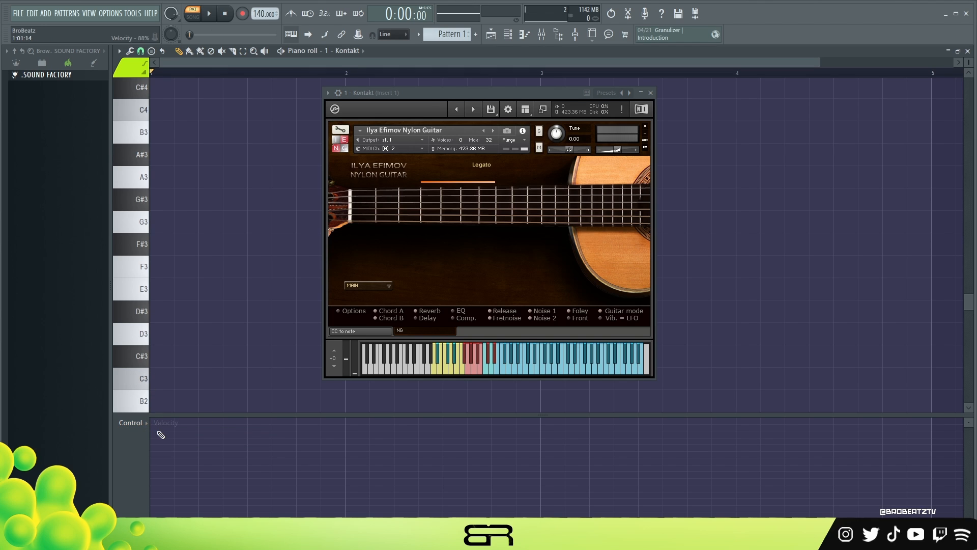
left_click(131, 424)
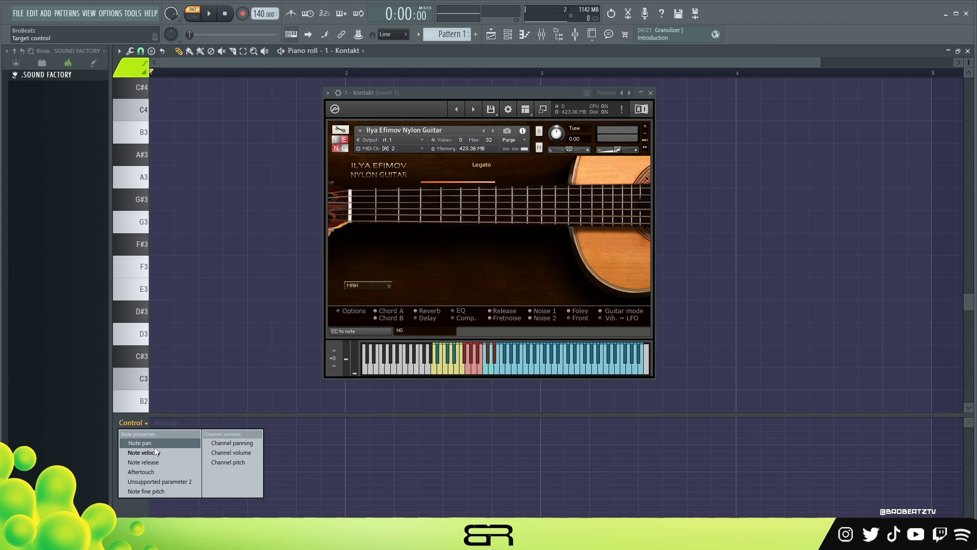
left_click(204, 448)
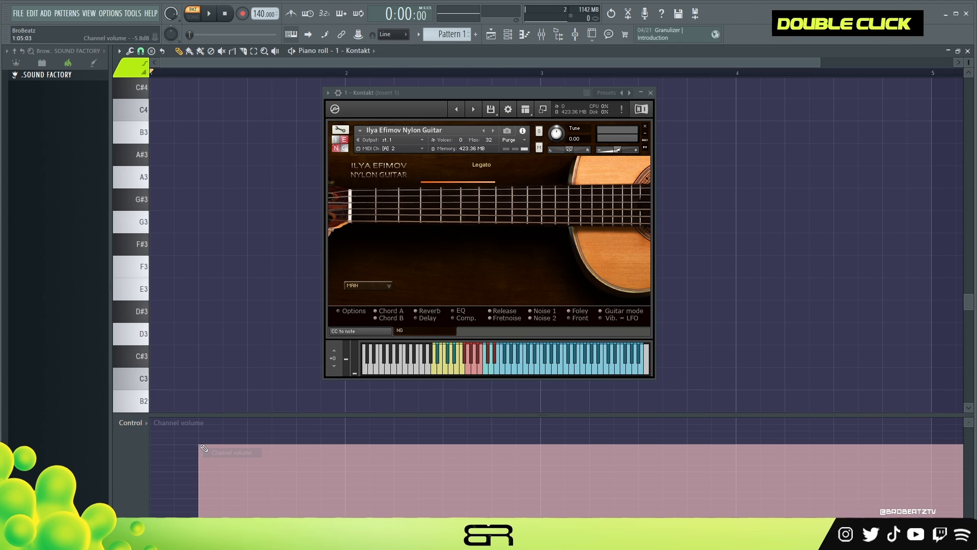
left_click(168, 446)
left_click_drag(206, 451, 205, 484)
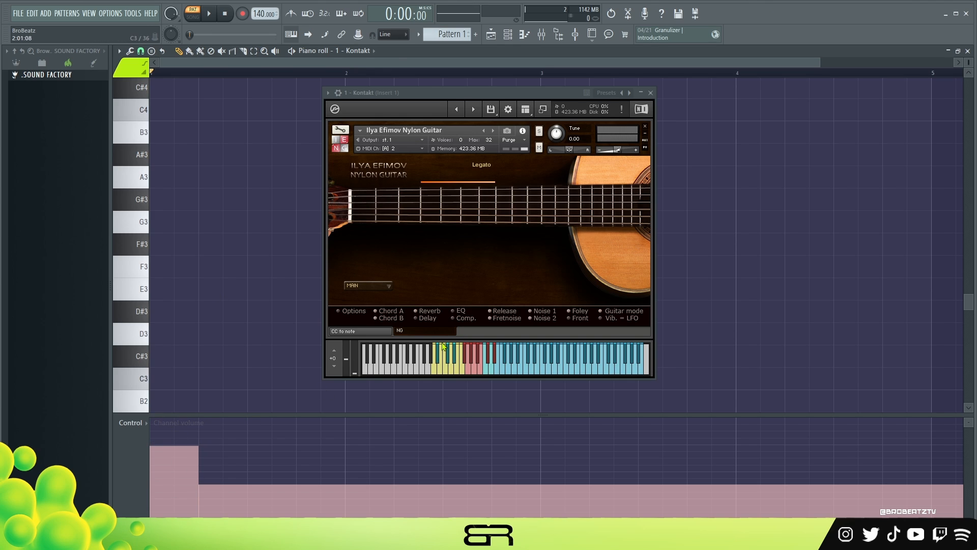
Place notes on A#3, F#3 and E3 on the first beat of bar 1, and shorten the F#3 note.
left_click(168, 156)
left_click(175, 245)
left_click(183, 294)
left_click_drag(201, 245, 178, 246)
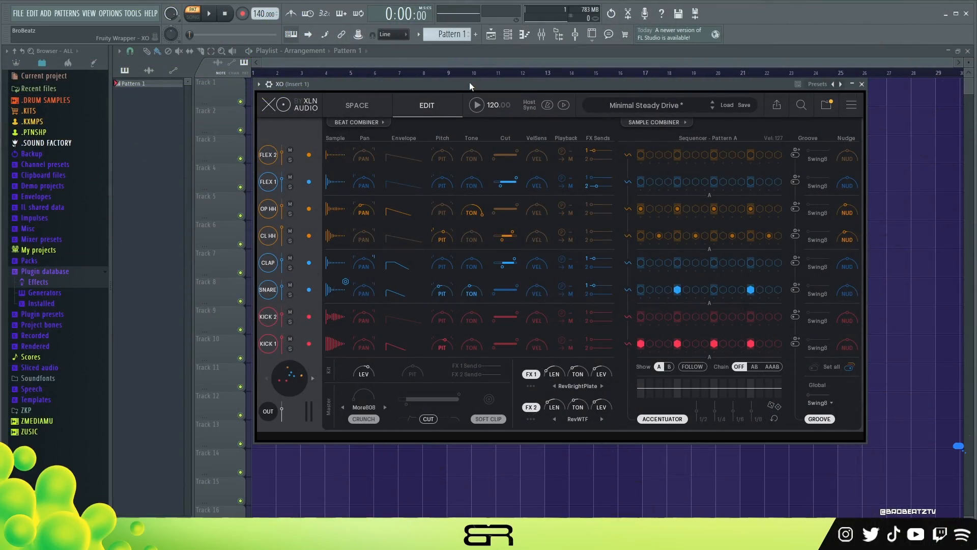
Bring up the channel rack over the XO window, reposition it, and return to XO.
left_click(508, 36)
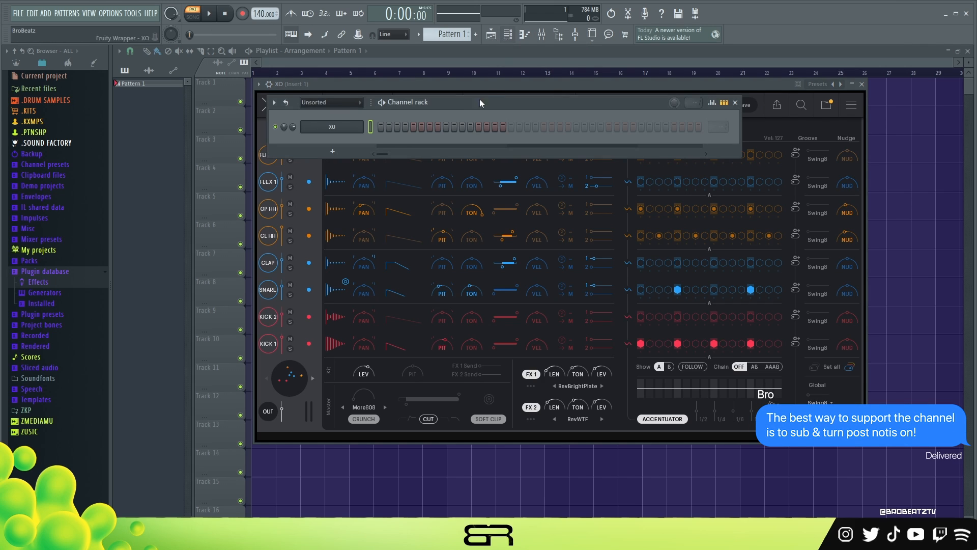
left_click_drag(477, 97, 457, 102)
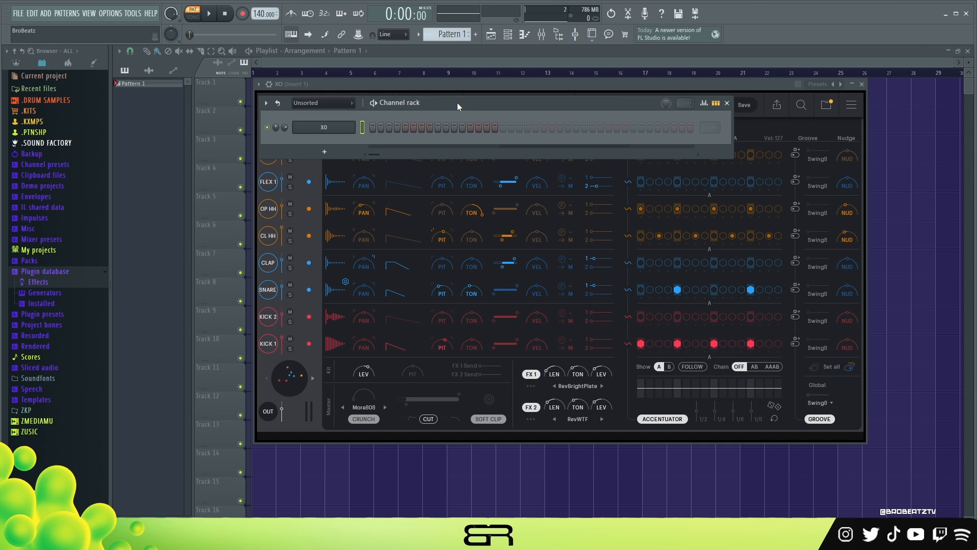
left_click(499, 86)
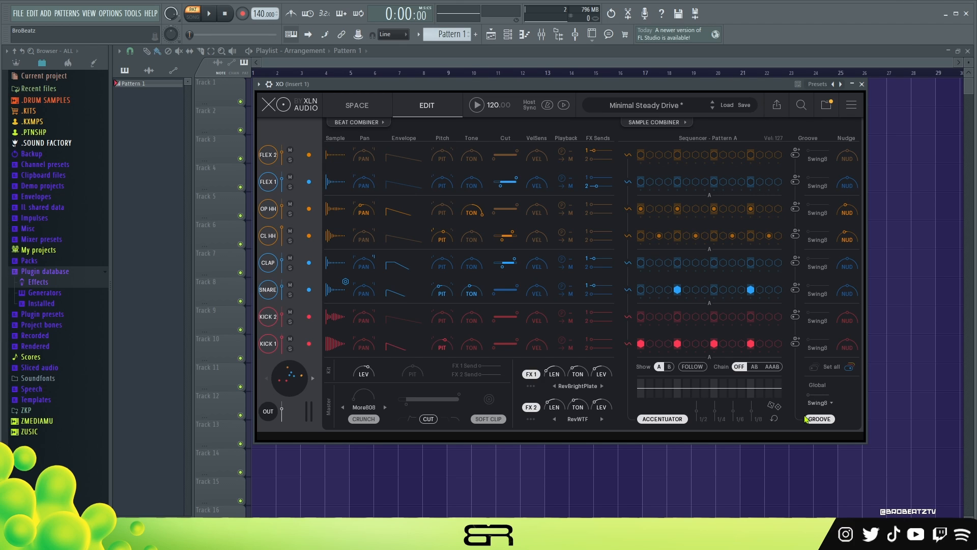
Try the channel rack's main swing amount, turn it back down, and return to the XO window.
left_click(508, 34)
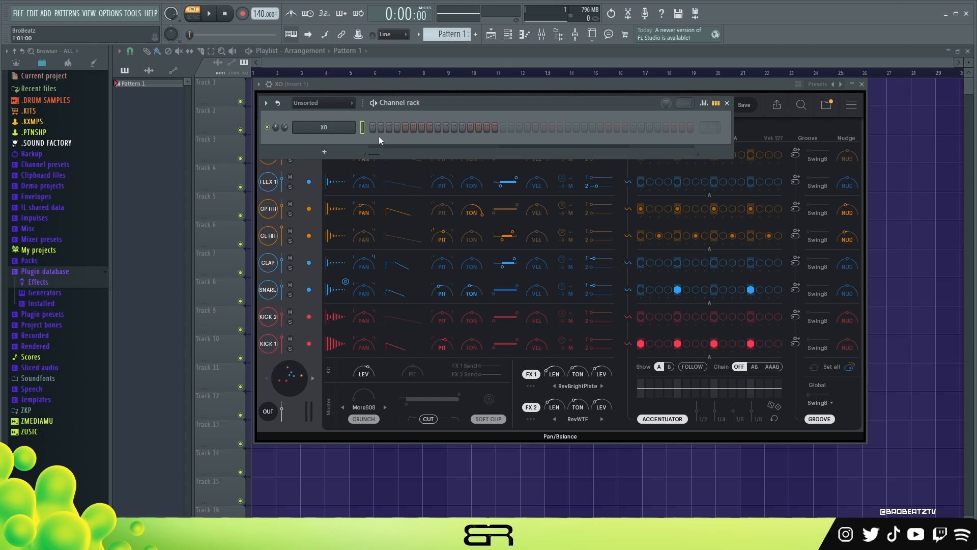
left_click_drag(444, 105, 450, 102)
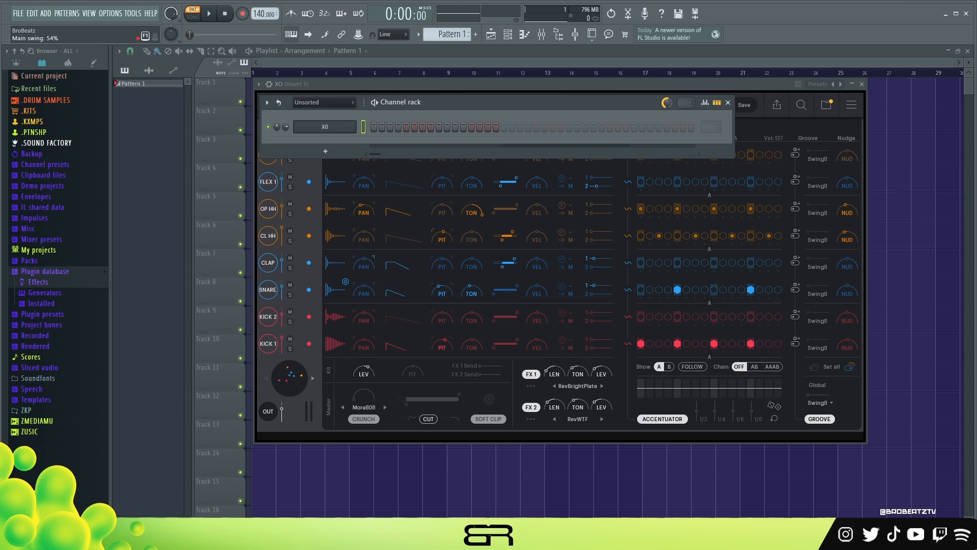
mouse_move(670, 105)
left_mouse_down()
mouse_move(670, 86)
mouse_move(670, 105)
left_mouse_up()
left_click_drag(670, 105, 670, 128)
left_click(781, 378)
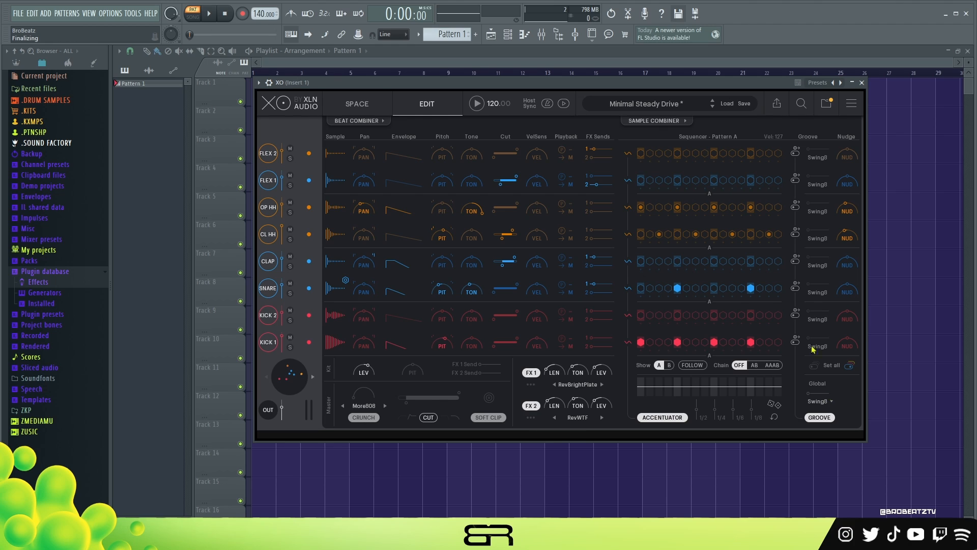
Browse XO's groove presets for the FLEX 2 lane and for the global groove.
left_click(794, 153)
left_click(825, 159)
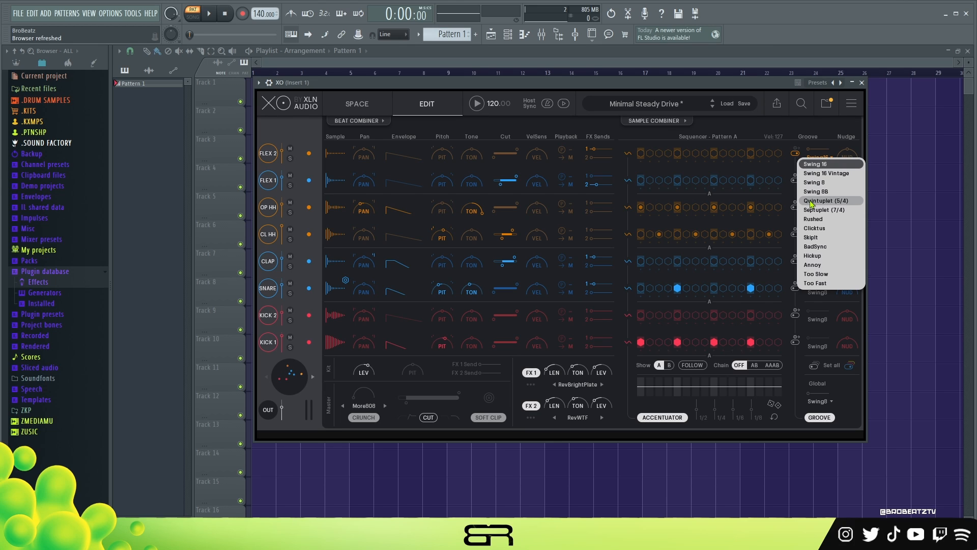
left_click(843, 382)
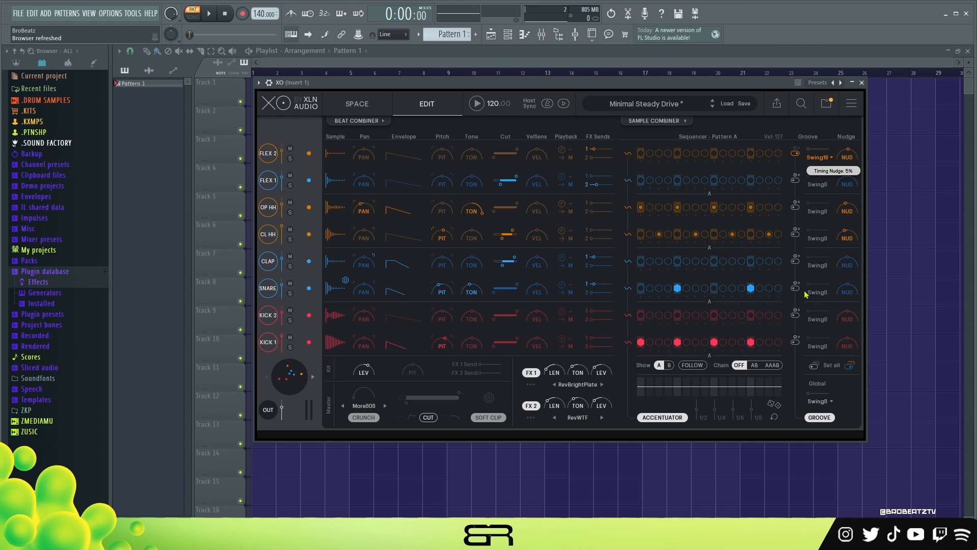
left_click(821, 402)
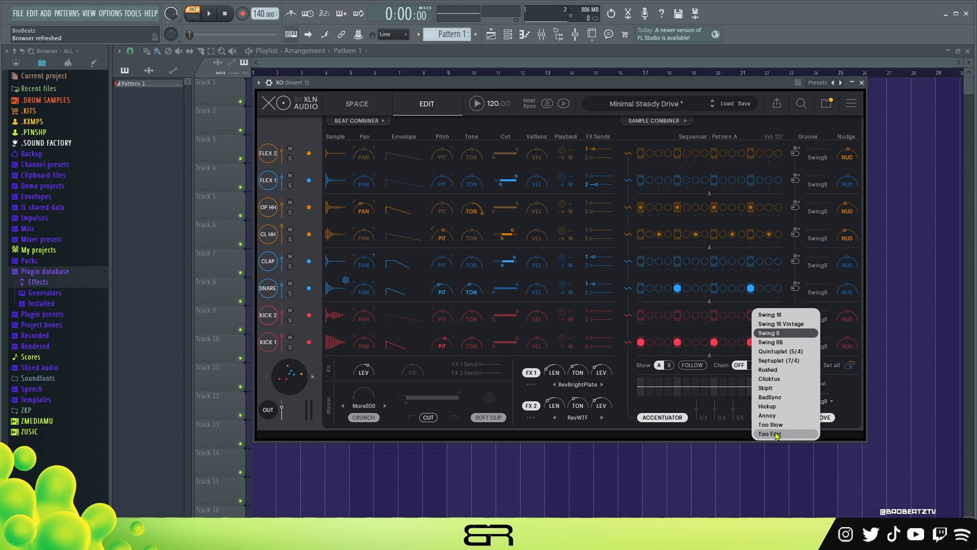
left_click(847, 406)
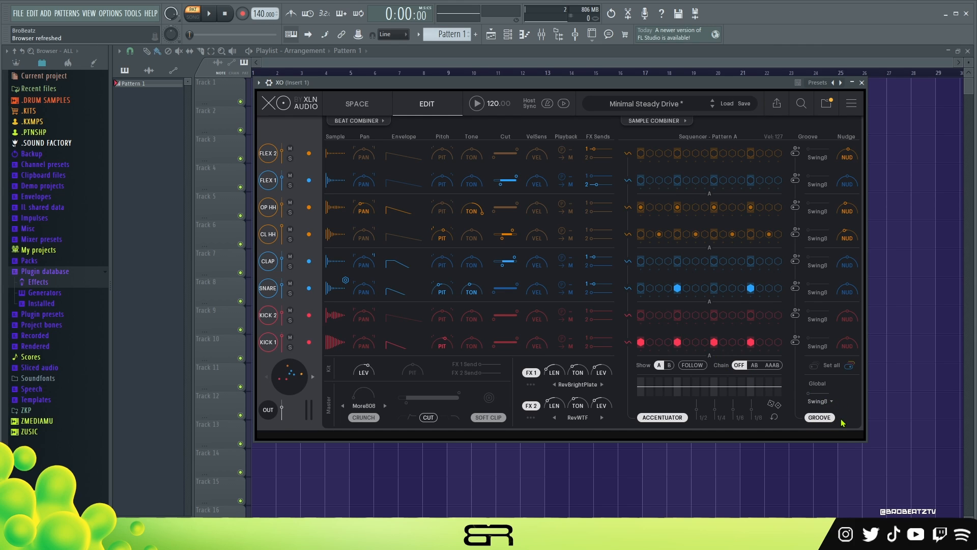
Close the XO window and display the channel rack's graph editor.
left_click(861, 82)
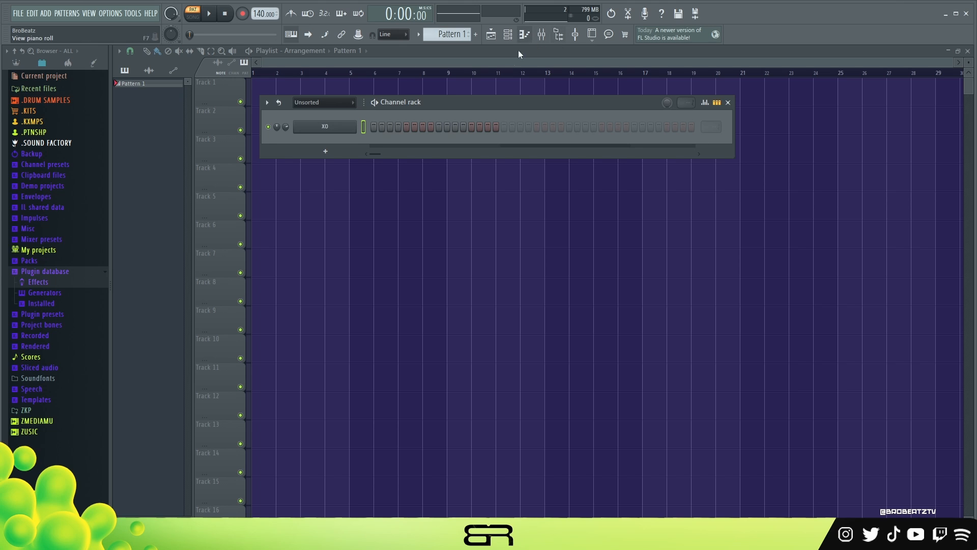
left_click_drag(492, 103, 491, 90)
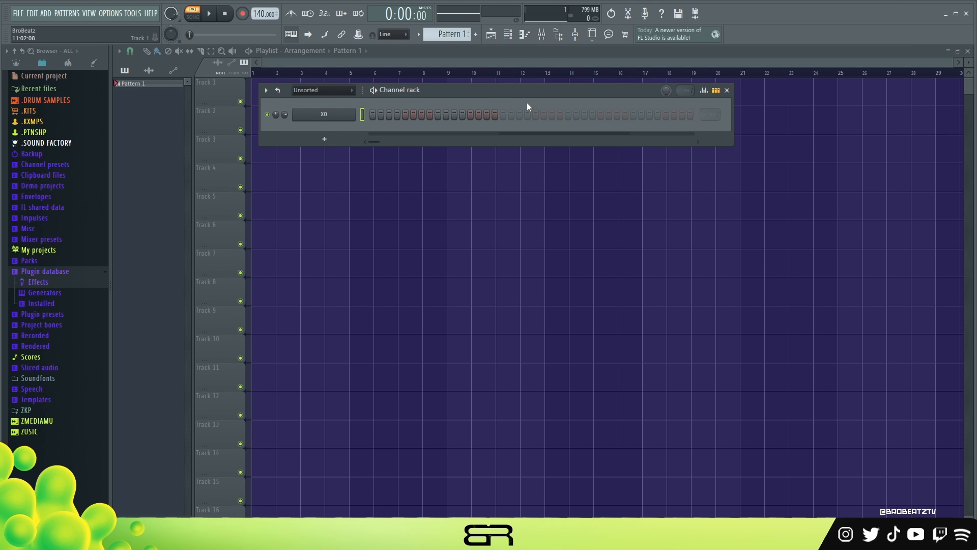
left_click(704, 91)
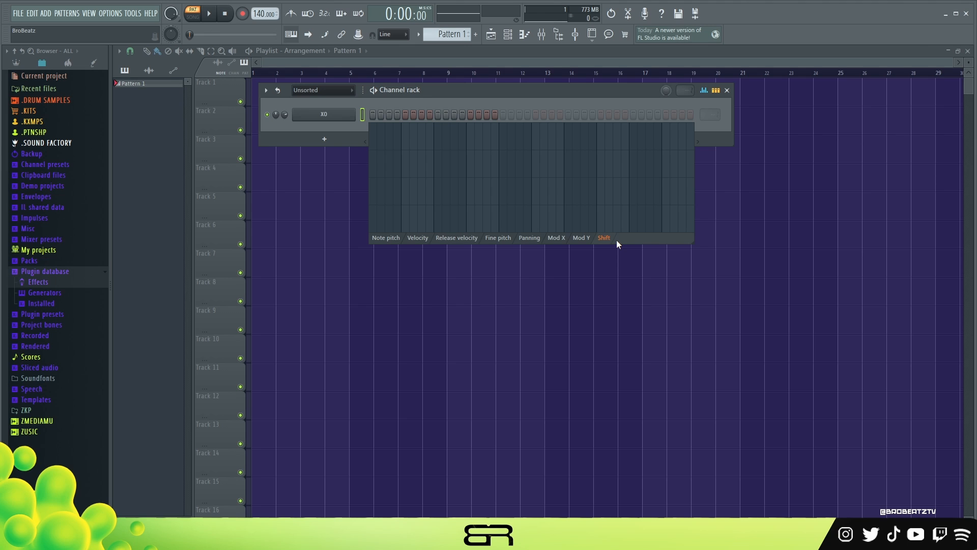
Reopen XO from its channel and close it again, and toggle the channel rack's graph editor.
left_click(321, 115)
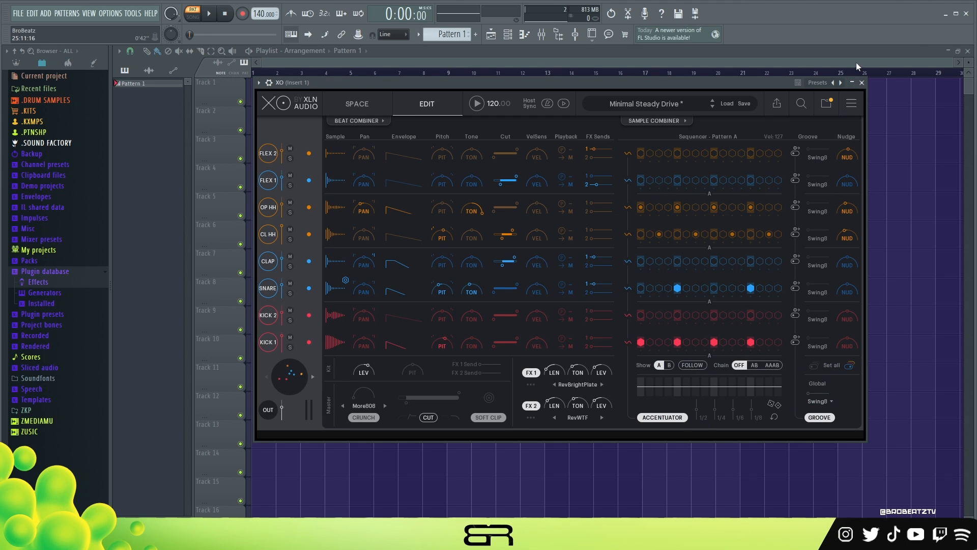
left_click(861, 83)
left_click(704, 91)
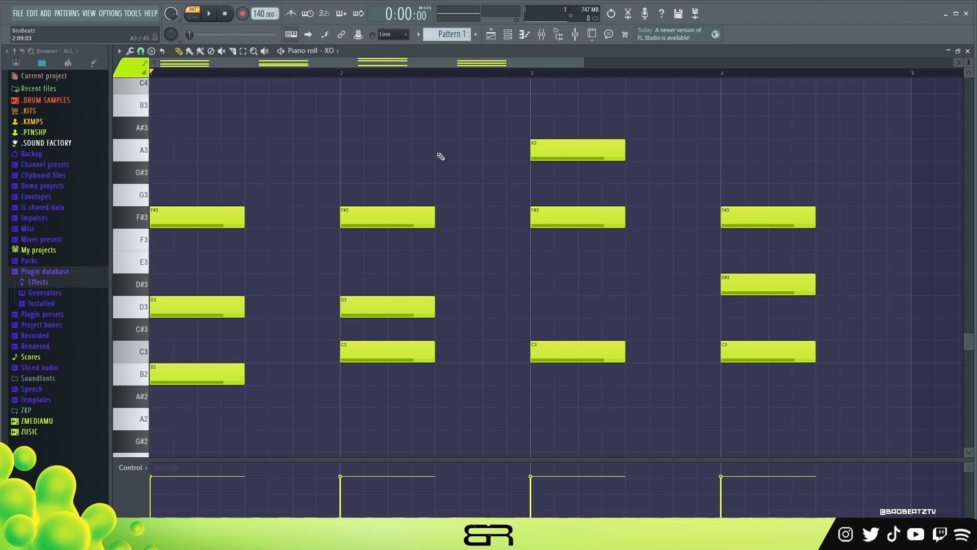
Box-select the second chord, the first chord and all the piano roll notes in turn, and clear the selection.
left_click_drag(330, 195, 361, 356)
right_click(441, 211)
left_click_drag(246, 194, 182, 384)
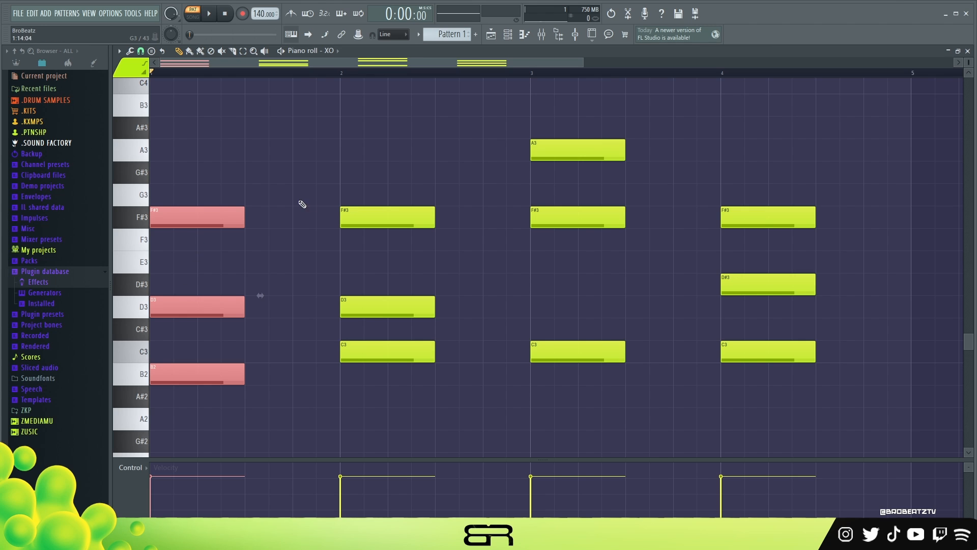
left_click_drag(902, 94, 135, 407)
right_click(320, 140)
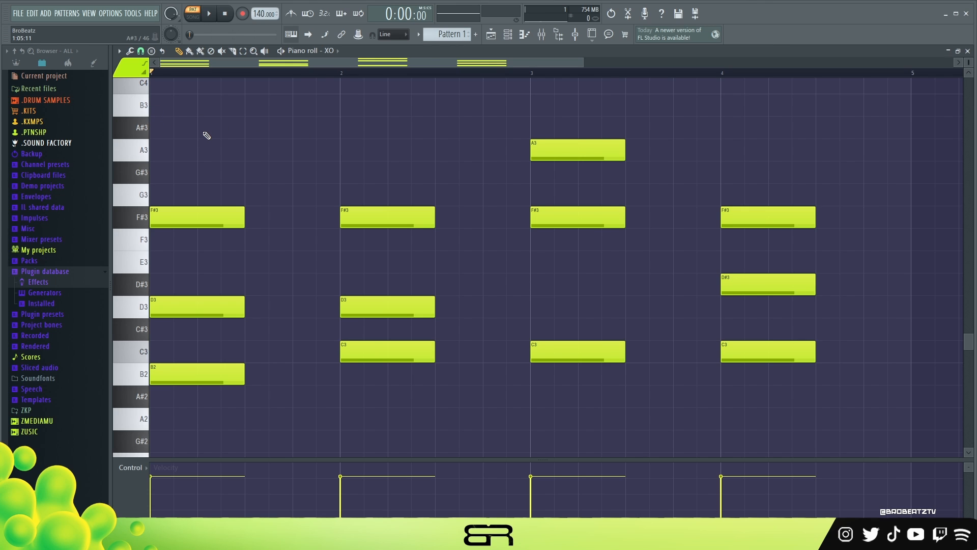
Delete the first chord's notes F#3, D3 and B2 from the piano roll.
right_click(216, 209)
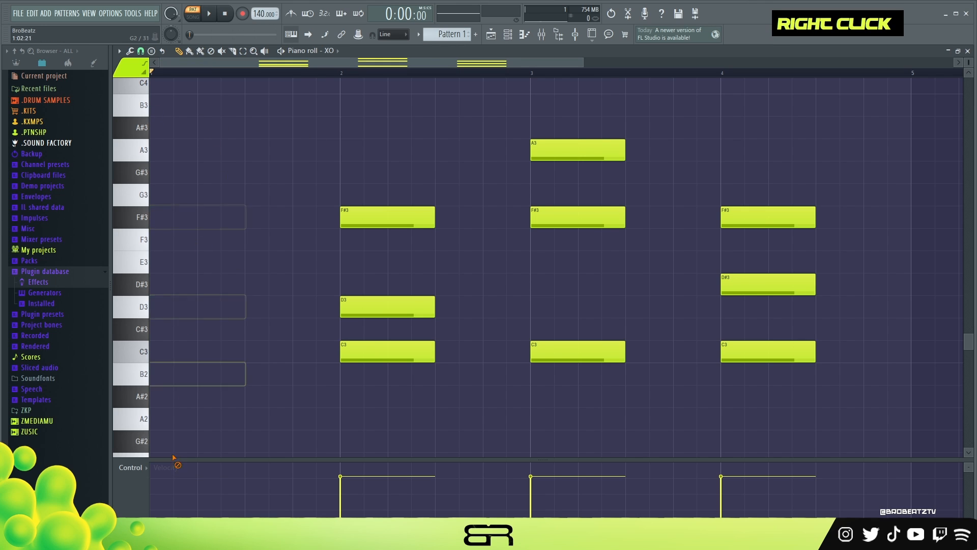
Add notes G#3, E3, C3, B2, a second C3 and A#3 in the first bar, and move the A#3 one step earlier.
left_click(183, 173)
left_click(177, 261)
left_click(169, 351)
left_click(181, 372)
left_click(200, 352)
left_click(224, 127)
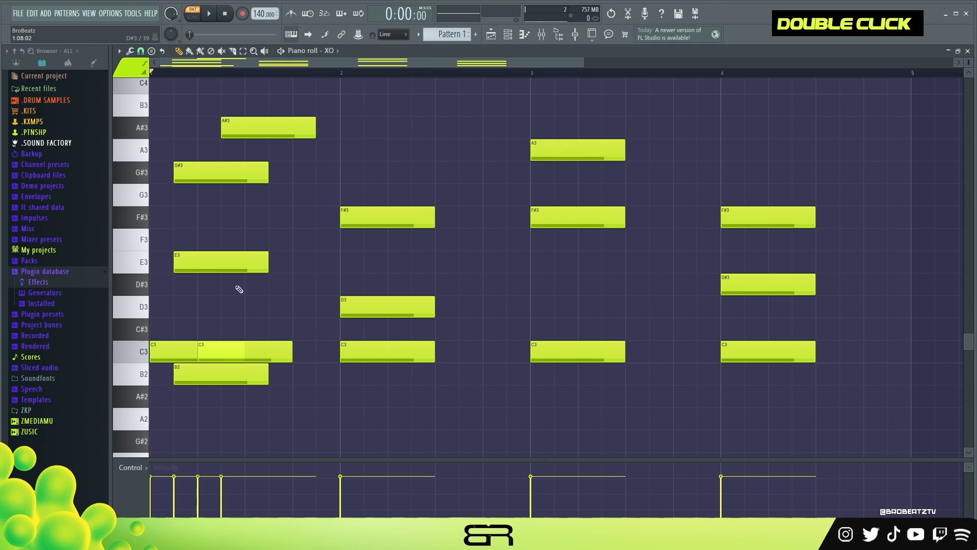
left_click_drag(266, 136, 242, 137)
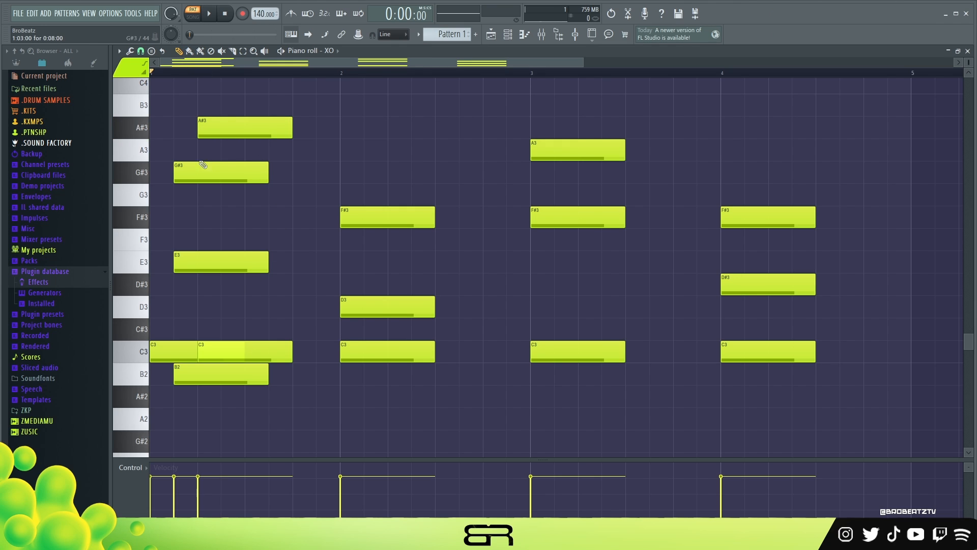
Delete the B2 and the second C3 in the first bar, and move E3 and G#3 back to the bar's start.
left_click_drag(203, 163, 288, 136)
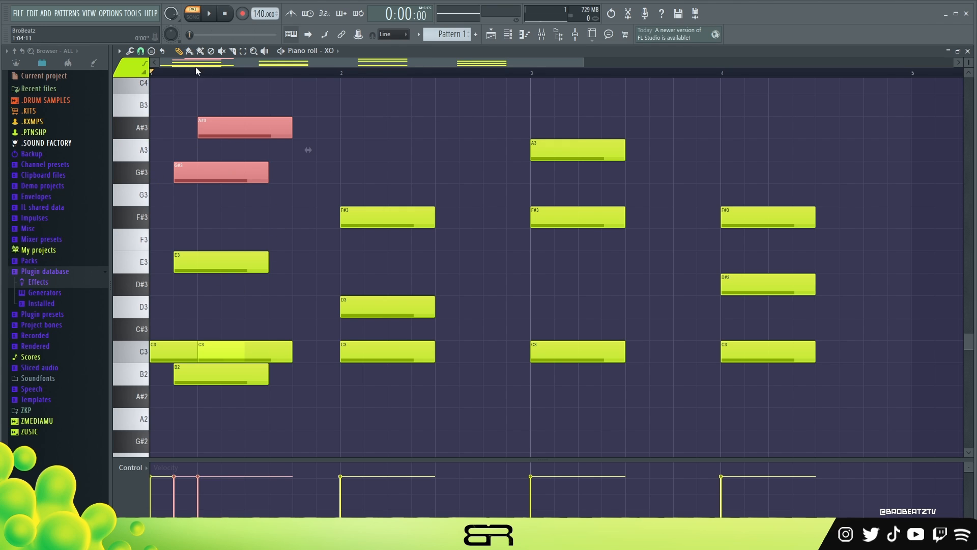
right_click(305, 148)
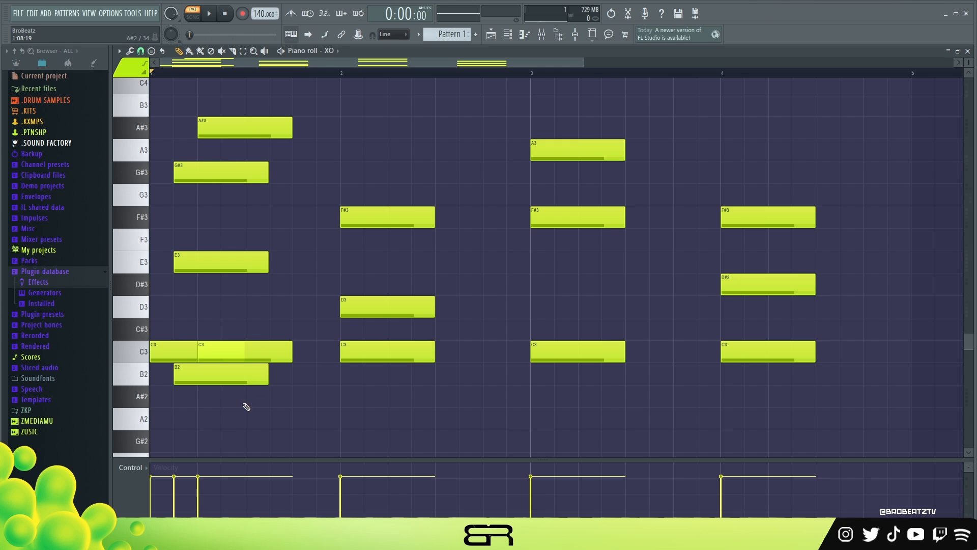
right_click(254, 375)
right_click(274, 354)
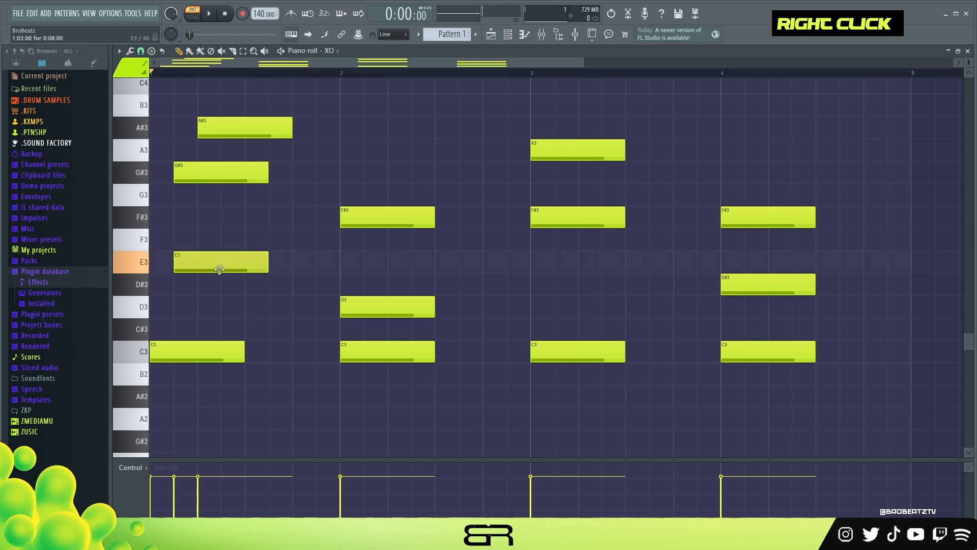
left_click_drag(220, 270, 196, 269)
left_click_drag(222, 175, 199, 175)
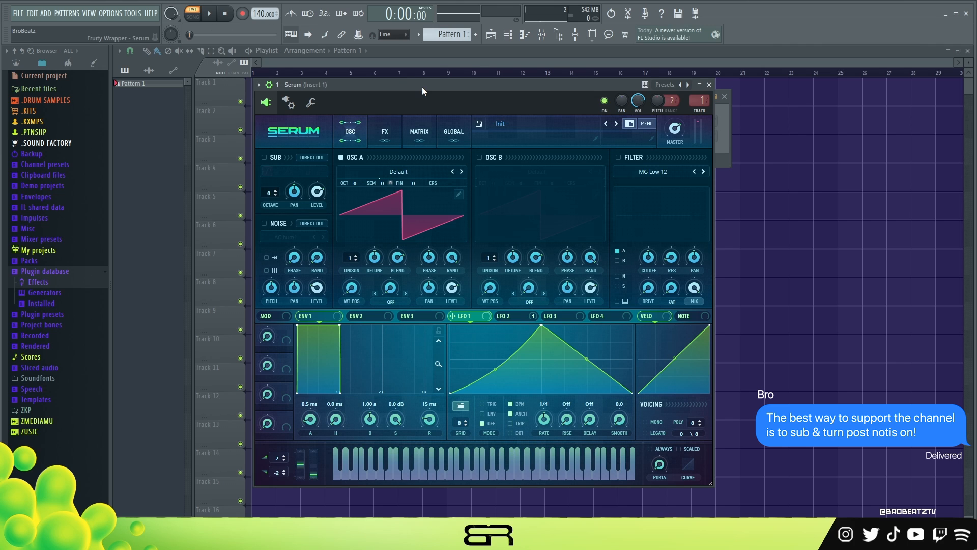
Assign LFO 1 to Osc B's detune in Serum and move the plugin window clear of the channel rack.
left_click_drag(422, 86, 426, 84)
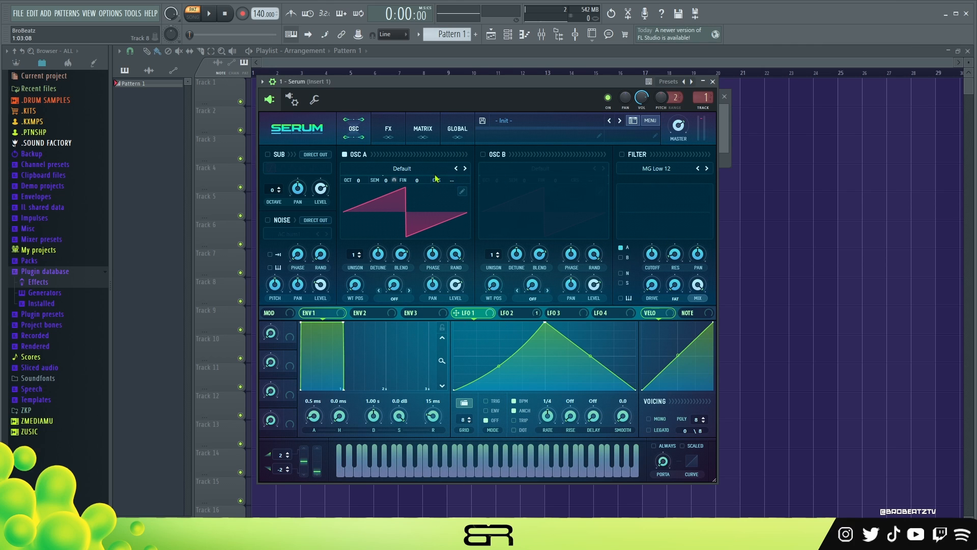
mouse_move(458, 315)
left_mouse_down()
mouse_move(463, 328)
mouse_move(429, 290)
mouse_move(521, 263)
mouse_move(506, 235)
mouse_move(508, 254)
left_mouse_up()
left_click_drag(346, 89, 486, 91)
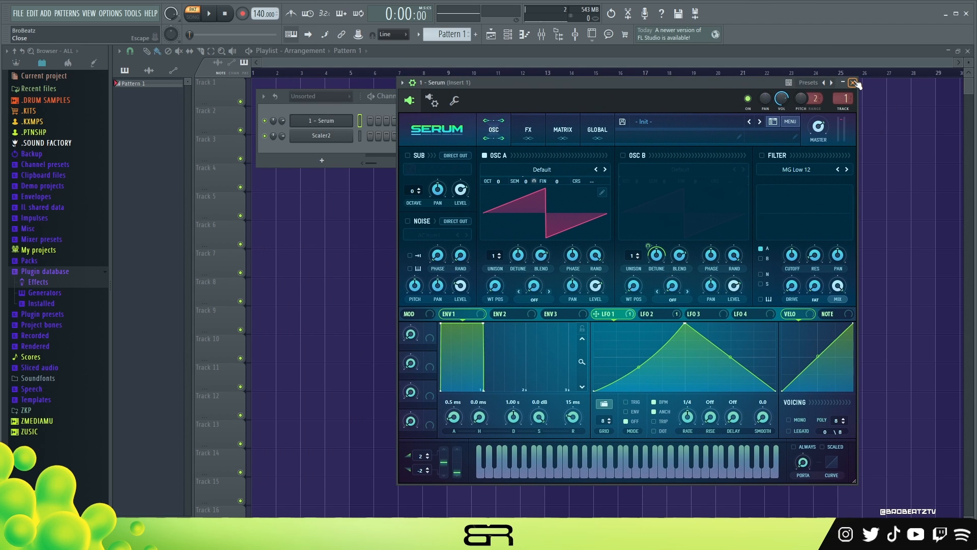
Close the Serum window, reposition the channel rack and open Scaler2 from its channel.
left_click(852, 82)
mouse_move(419, 99)
left_mouse_down()
mouse_move(408, 89)
mouse_move(416, 87)
left_mouse_up()
left_click(326, 130)
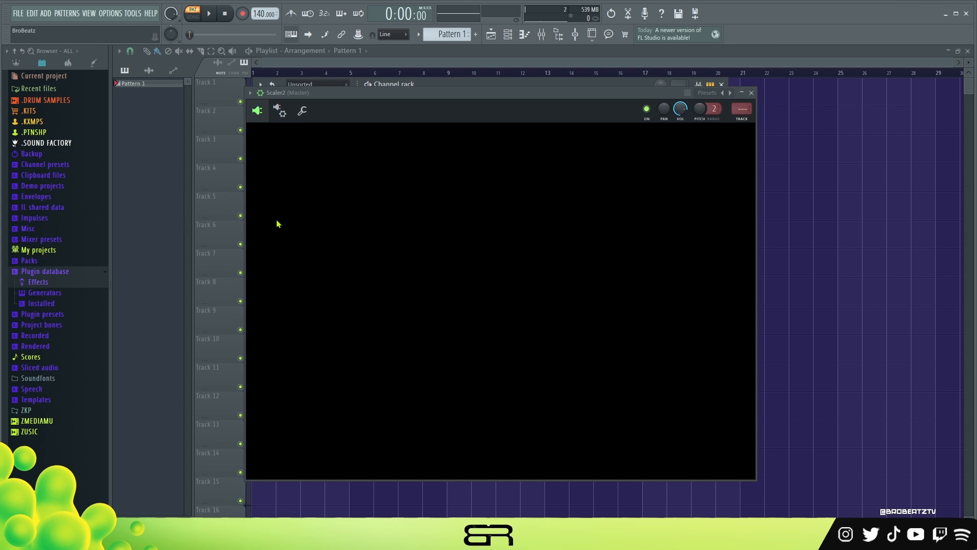
Switch Scaler2 between its wrapper settings and its plugin interface, return to the settings and close its window.
left_click(279, 109)
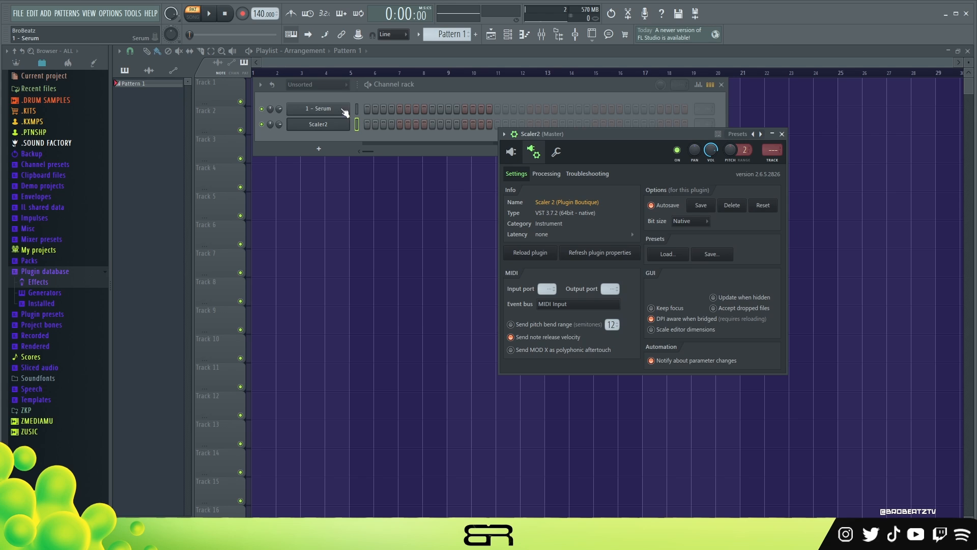
left_click(517, 153)
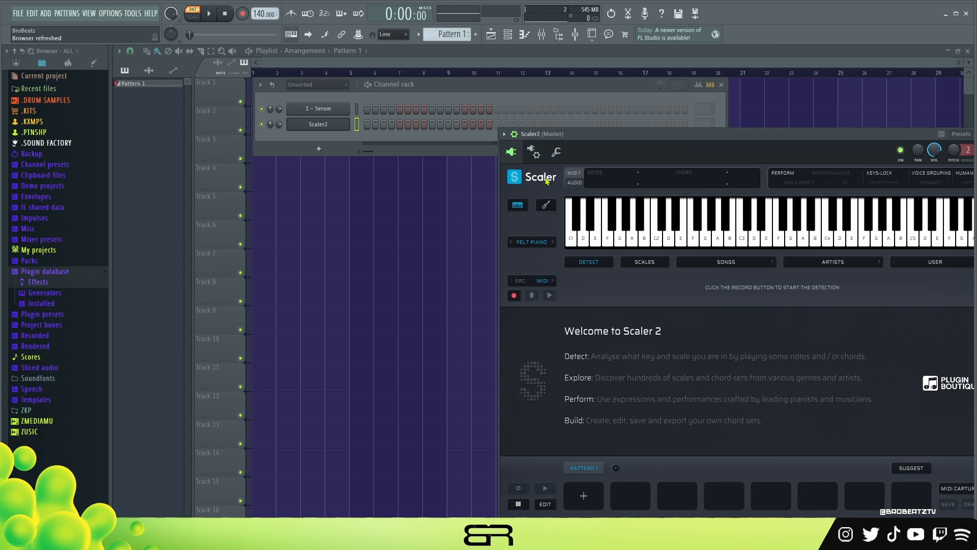
left_click(534, 152)
left_click_drag(575, 135, 504, 141)
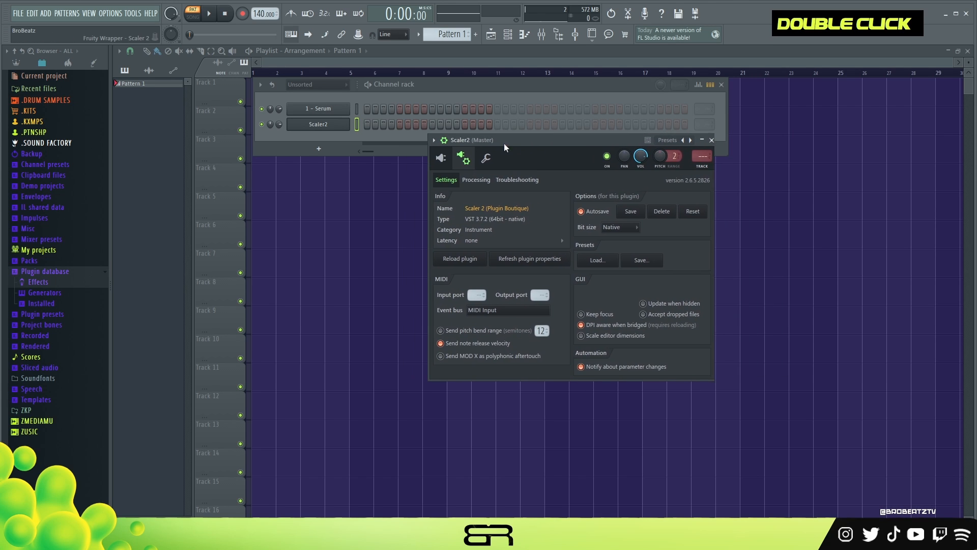
left_click(304, 126)
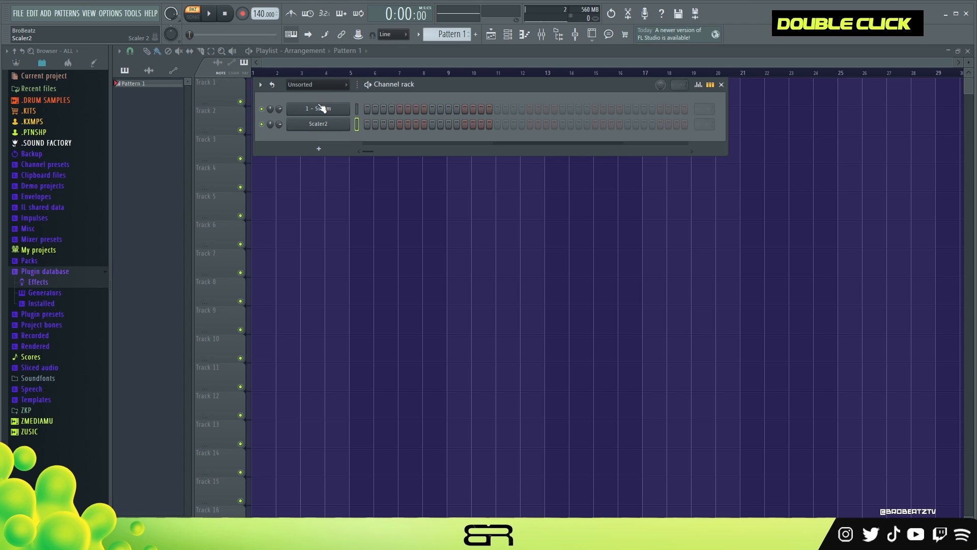
Reopen Serum from its channel, view its wrapper settings and close the window.
left_click(325, 109)
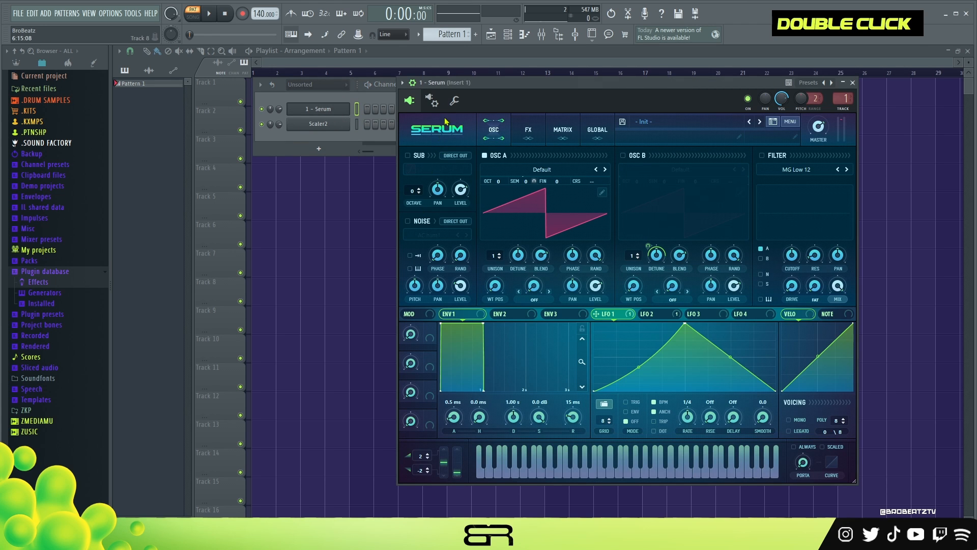
left_click(431, 100)
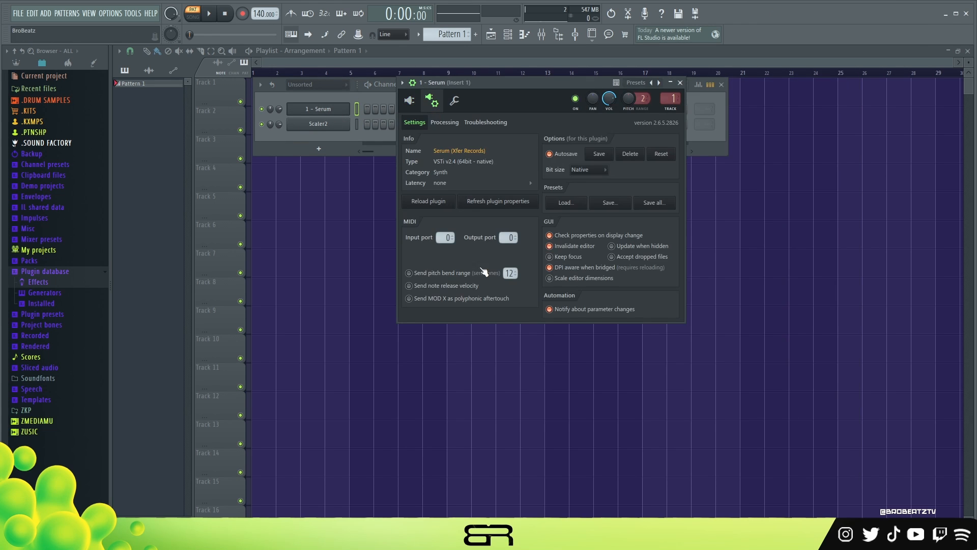
left_click(682, 84)
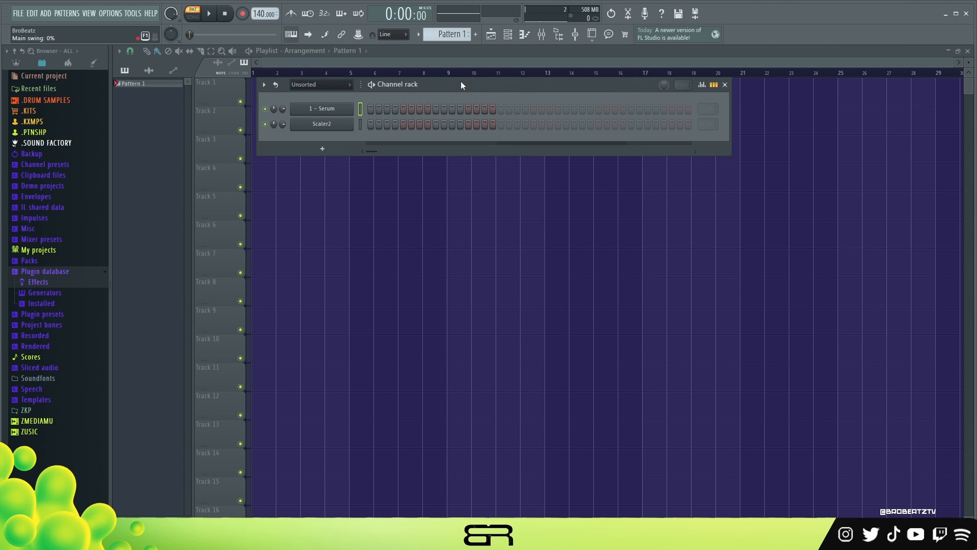
left_click_drag(460, 81, 453, 83)
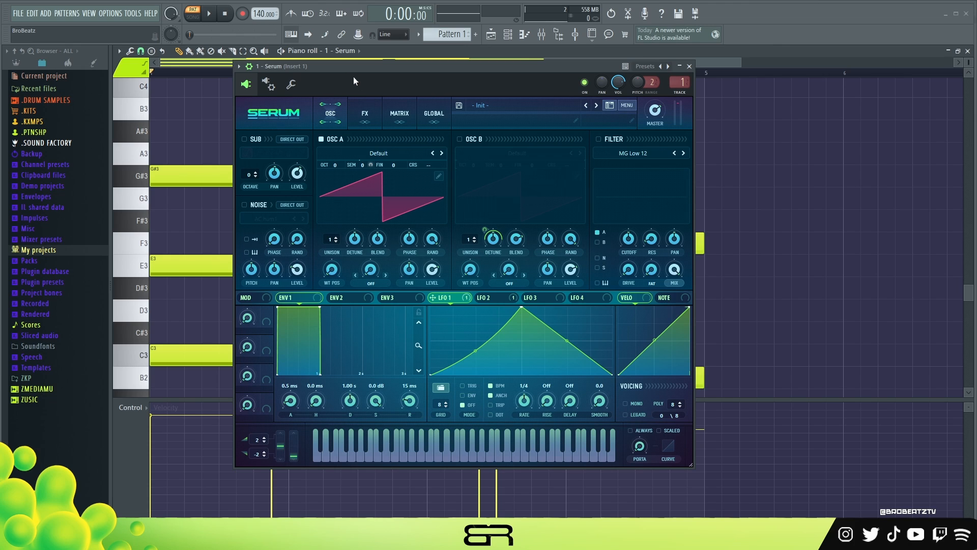
Set Osc B's unison blend to 64 in Serum, view that knob's parameter options and close the plugin.
mouse_move(518, 244)
left_mouse_down()
mouse_move(524, 260)
mouse_move(529, 241)
left_mouse_up()
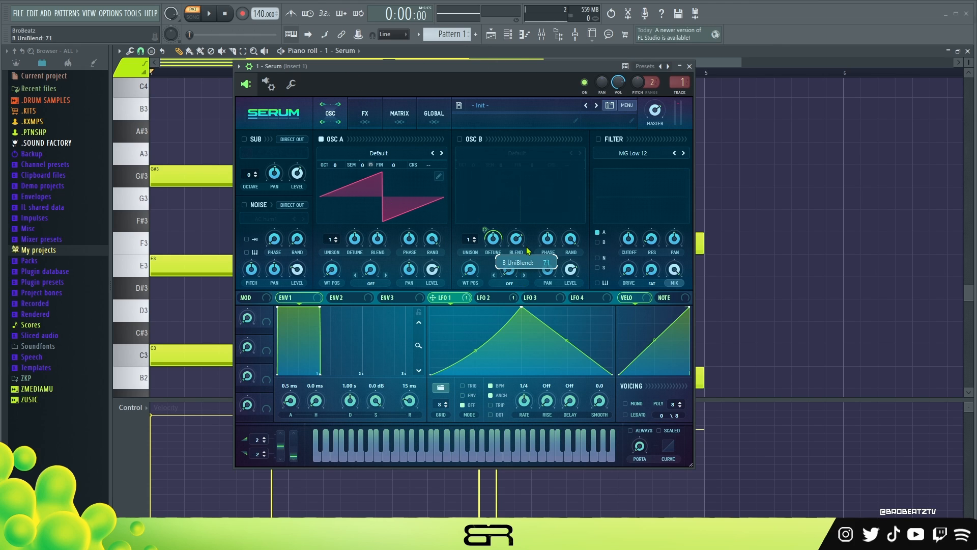
mouse_move(521, 238)
left_mouse_down()
mouse_move(516, 270)
mouse_move(515, 224)
left_mouse_up()
right_click(516, 224)
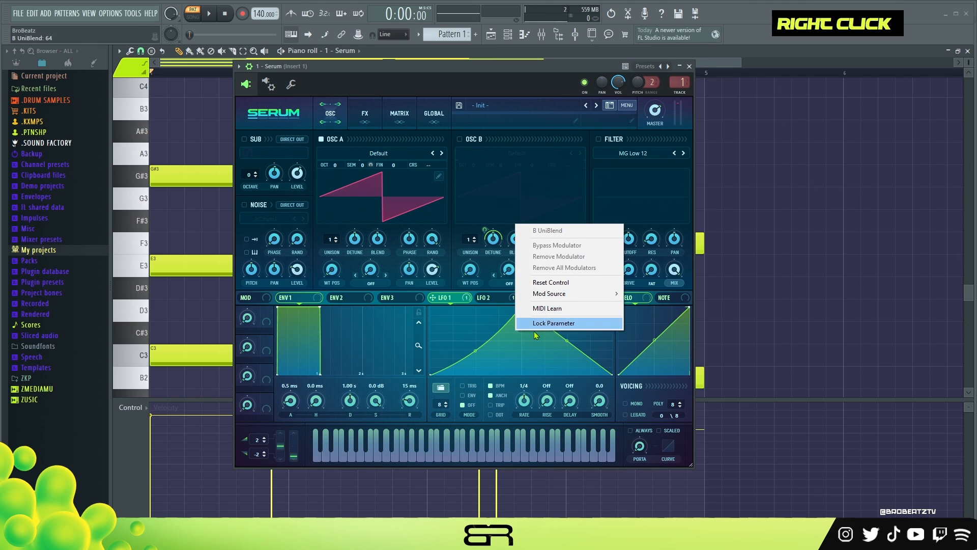
left_click(447, 64)
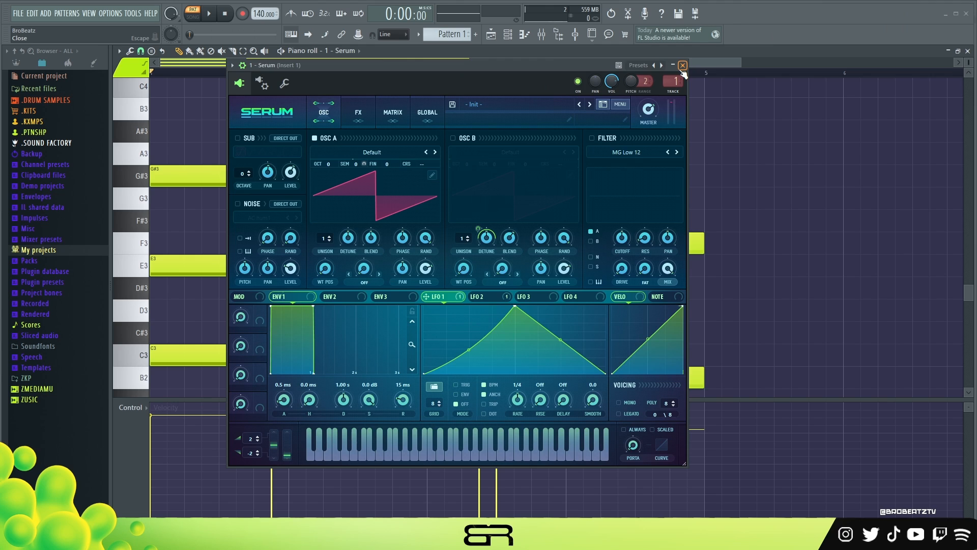
left_click(689, 66)
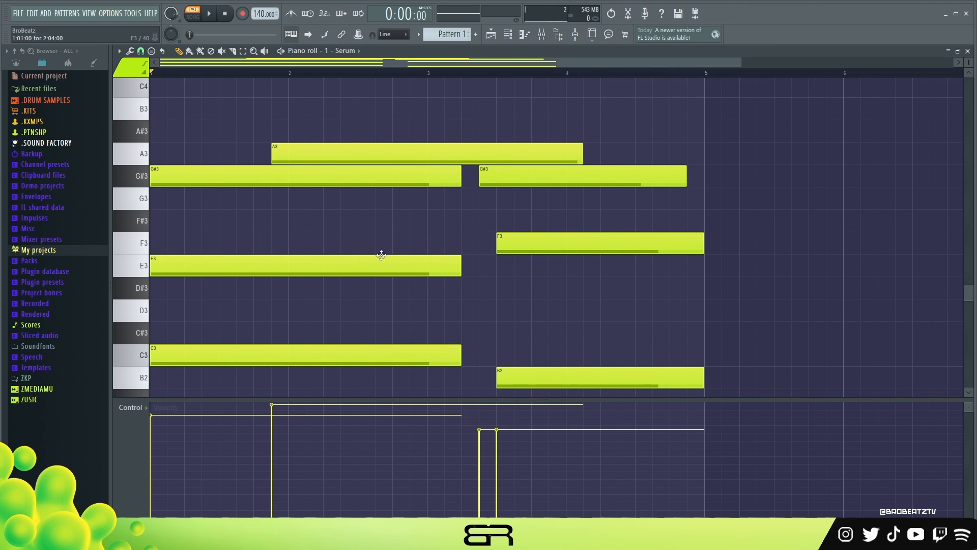
Set the piano roll note colour to group 3 and add blue notes C4, A#3 and A3.
left_click(234, 171, "ctrl")
right_click(295, 139)
left_click(133, 69)
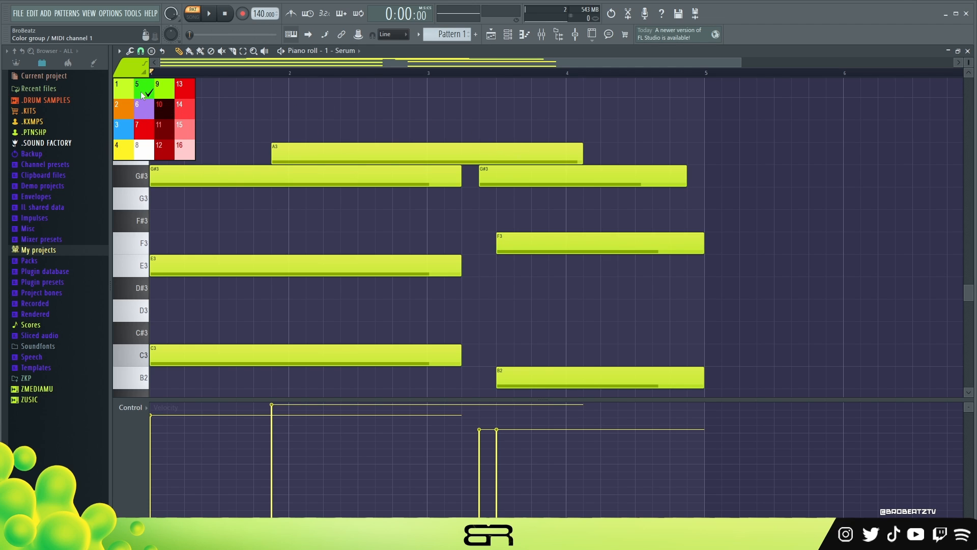
left_click(124, 131)
left_click(278, 88)
left_click(398, 127)
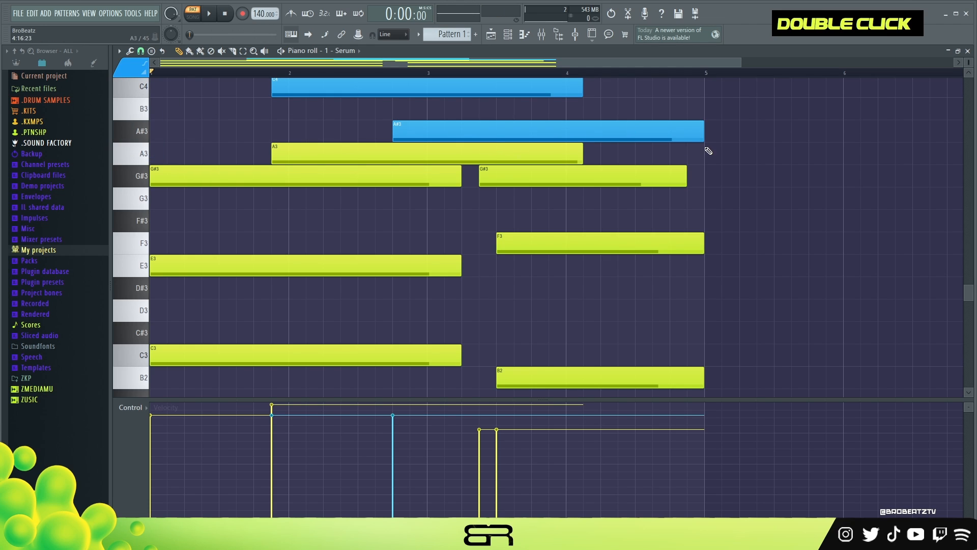
left_click(745, 152)
Set the note colour to group 6 and add purple notes C#4, C4, A#3 and two B3s.
scroll(677, 188, "up", 3)
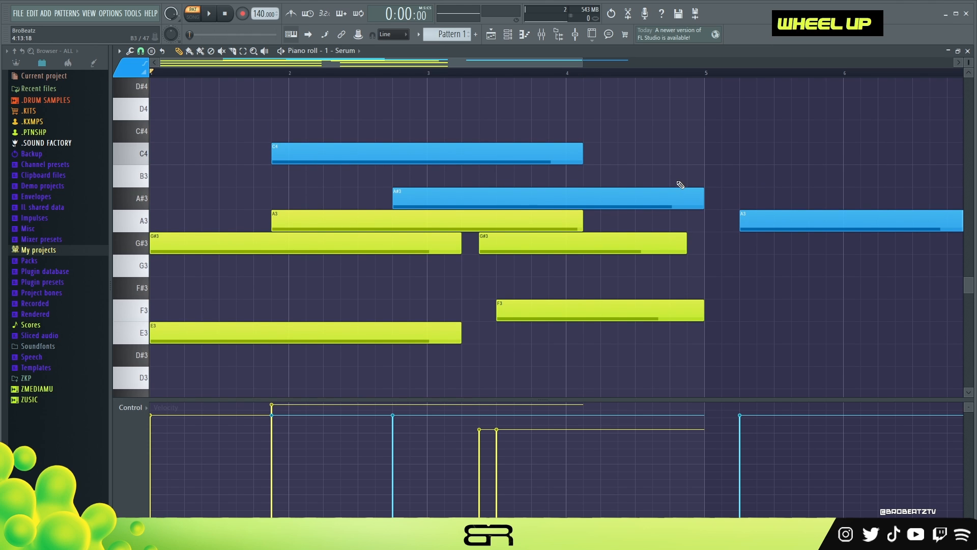
left_click_drag(583, 63, 629, 67)
key("ctrl")
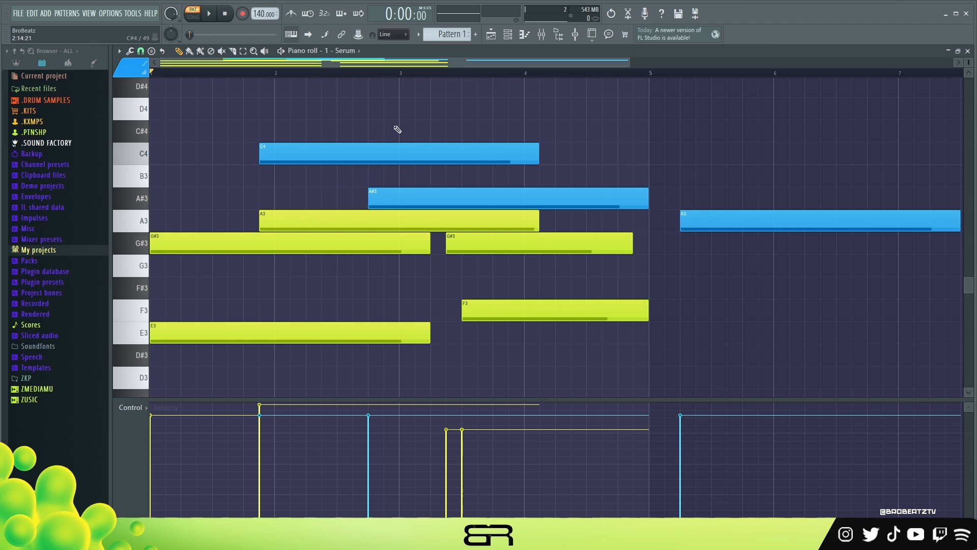
scroll(290, 122, "down", 2)
scroll(290, 129, "up", 2)
left_click(132, 69)
left_click(147, 110)
left_click(294, 128)
left_click(253, 152)
left_click(254, 176)
left_click(168, 176)
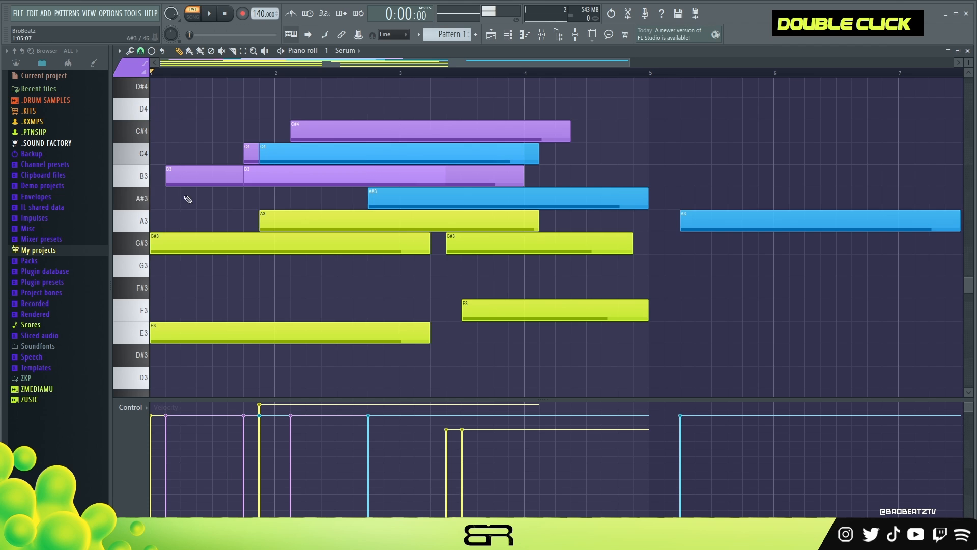
left_click(184, 198)
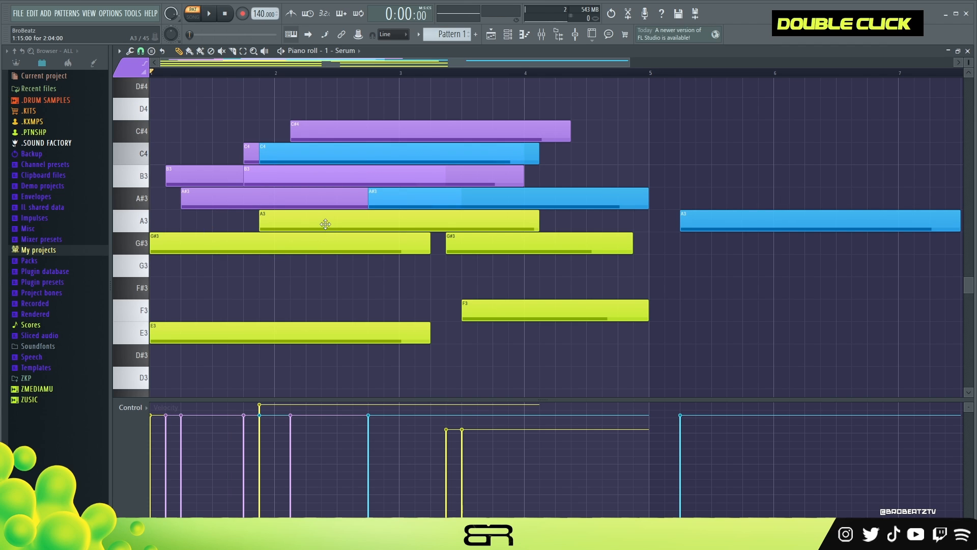
Delete all the blue and purple notes and the yellow A3 from the piano roll.
right_click(341, 126)
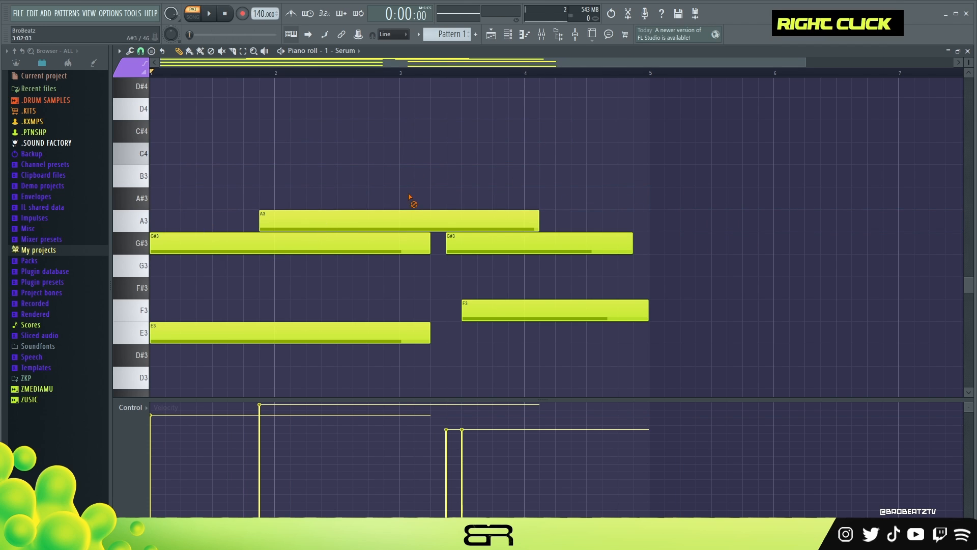
right_click(392, 213)
Enlarge the velocity lane, add a purple B3 at bar 2, and lower its velocity and that of the first chord to the same level.
left_click_drag(175, 400, 167, 331)
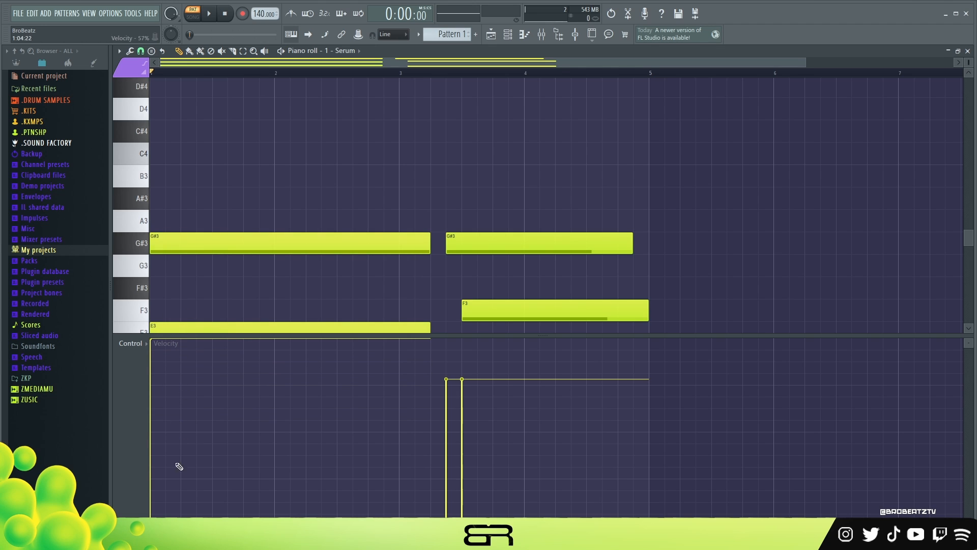
mouse_move(186, 175)
left_mouse_down()
mouse_move(377, 175)
mouse_move(284, 175)
left_mouse_up()
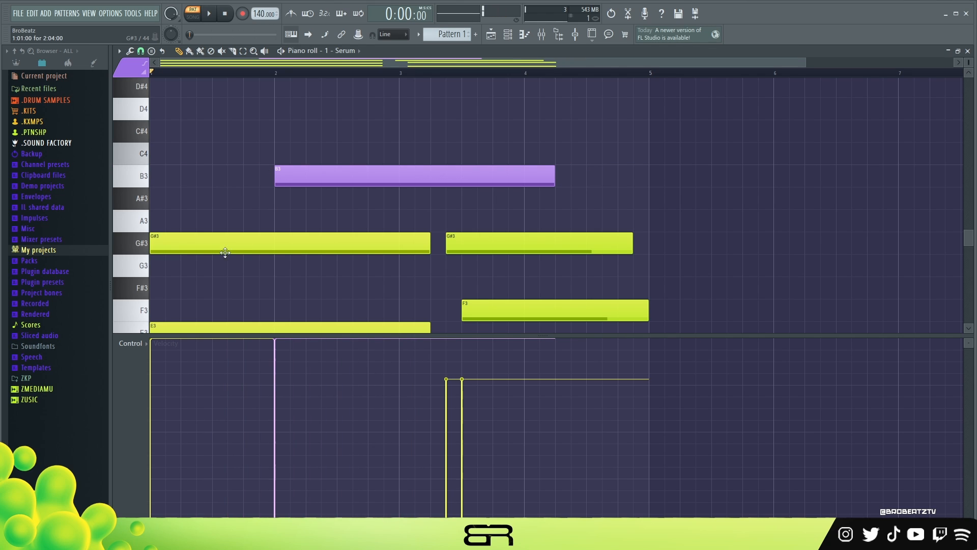
left_click_drag(157, 347, 174, 389)
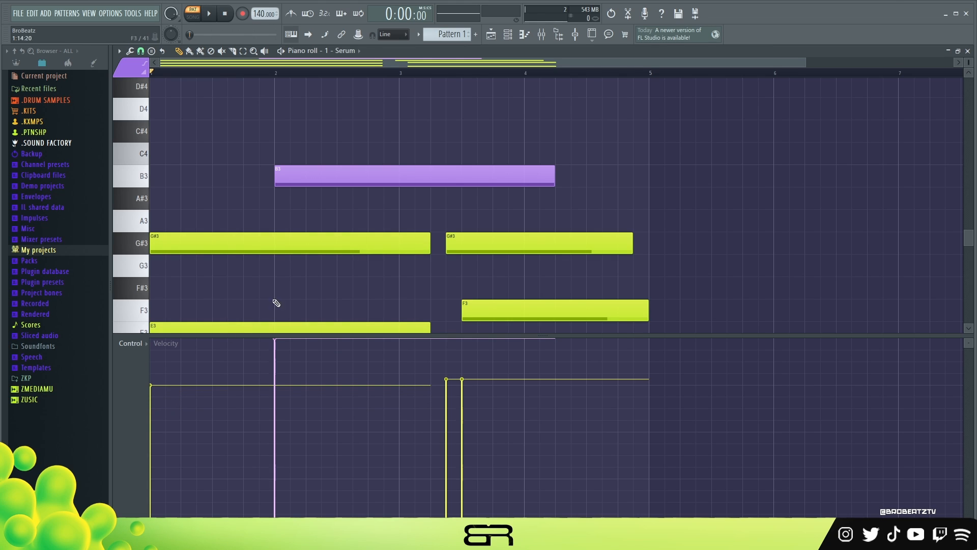
left_click_drag(279, 389, 275, 386)
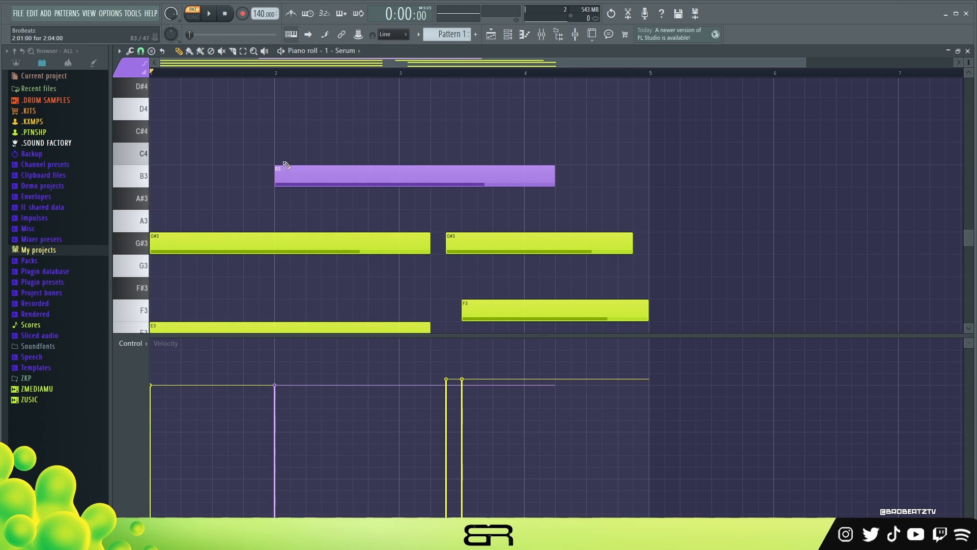
Show the playlist and create a crossfade of audio clip 2 with clip 1.
left_click(491, 35)
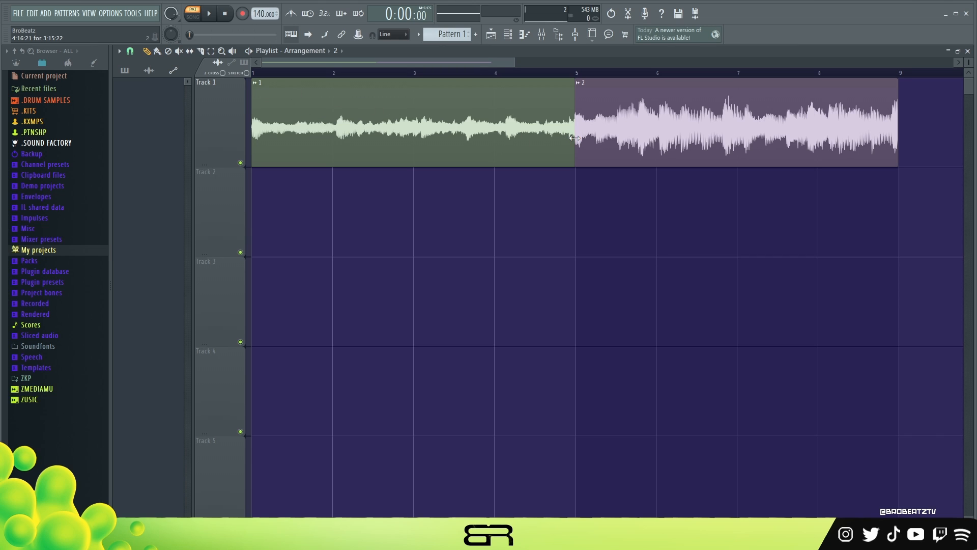
left_click(571, 82)
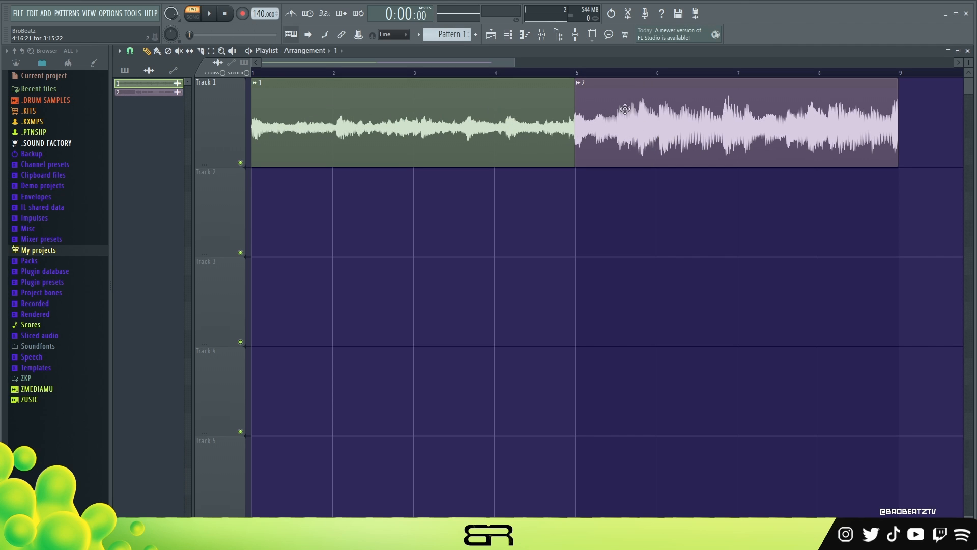
left_click(579, 83)
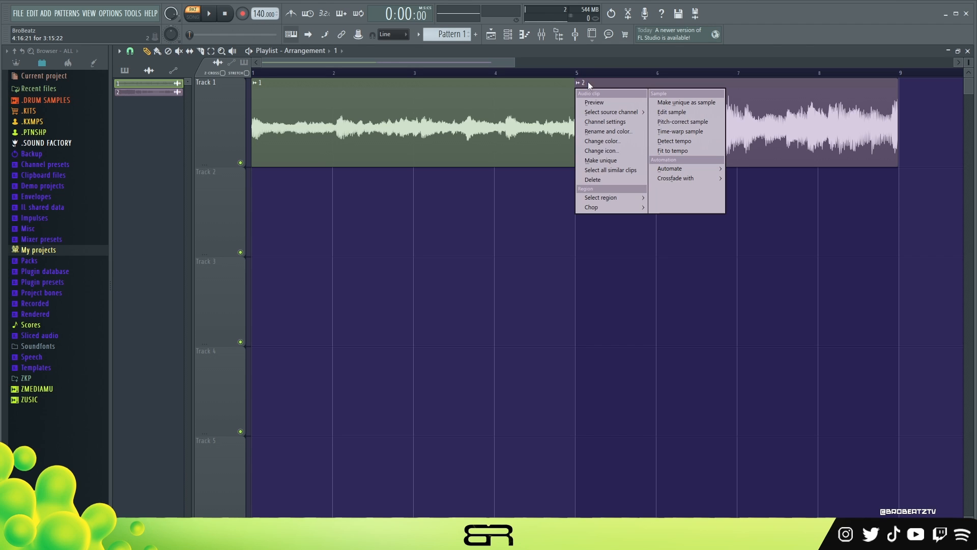
mouse_move(683, 176)
left_click(742, 178)
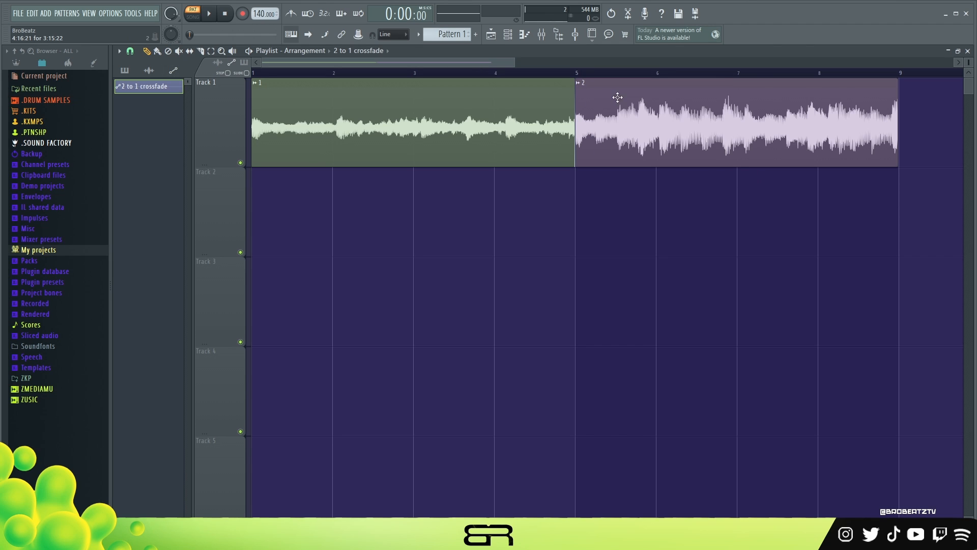
Move clip 2 earlier to overlap clip 1, and try a crossfade with clip 1, removing the crossfade clip from the playlist.
left_click_drag(617, 97, 597, 116)
right_click(558, 90)
mouse_move(683, 176)
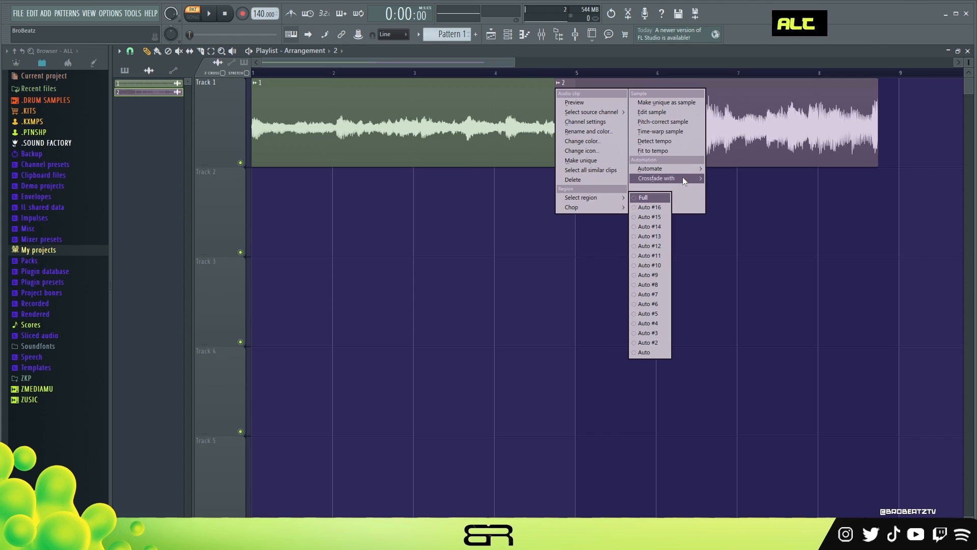
left_click(717, 181)
mouse_move(575, 92)
left_mouse_down()
mouse_move(636, 93)
mouse_move(578, 95)
left_mouse_up()
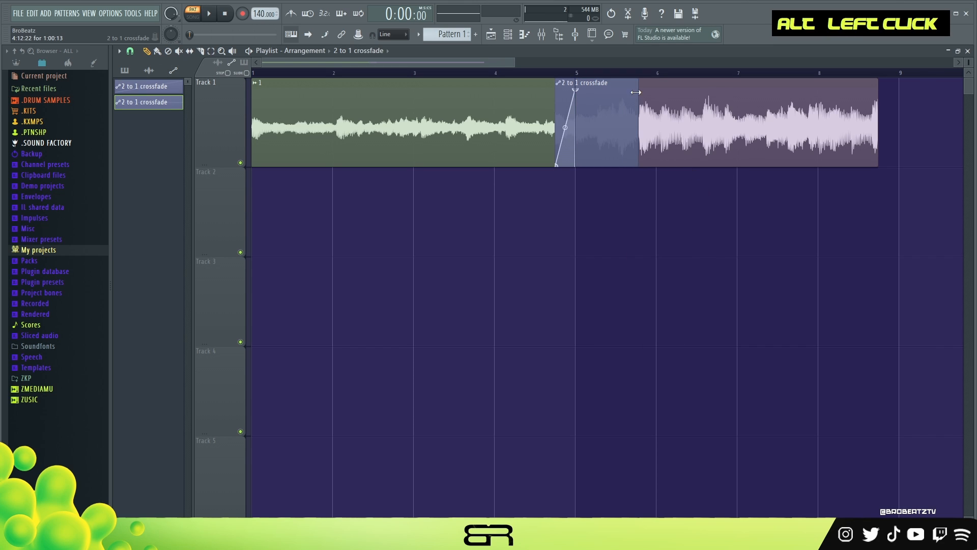
right_click(570, 96)
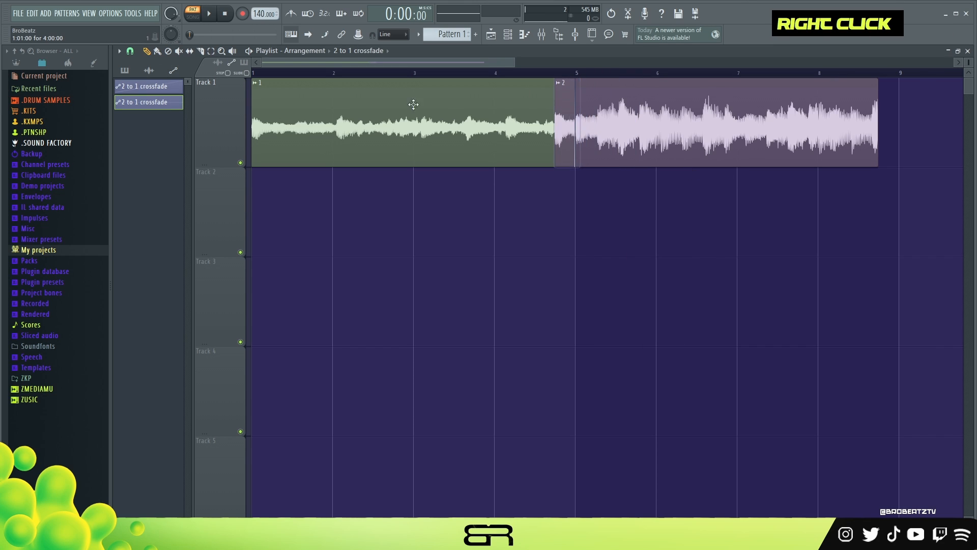
Create a volume automation clip for audio clip 1 and move it to Track 2 at bar 1.
left_click(255, 86)
mouse_move(370, 167)
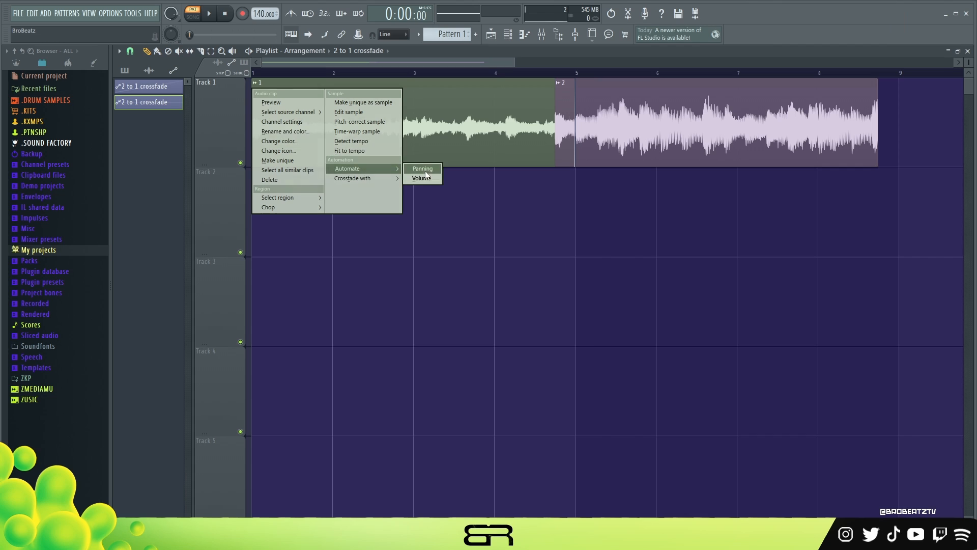
left_click(422, 178)
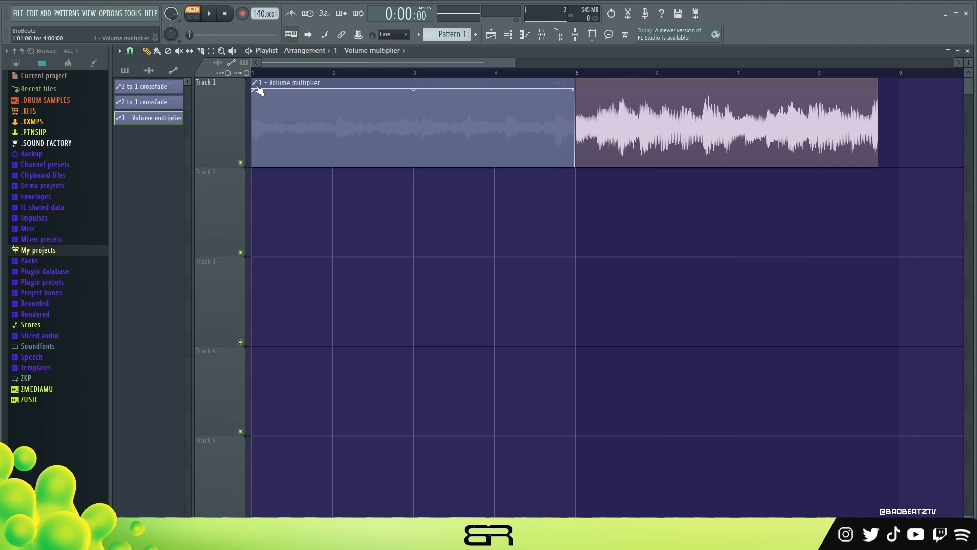
left_click_drag(264, 86, 278, 176)
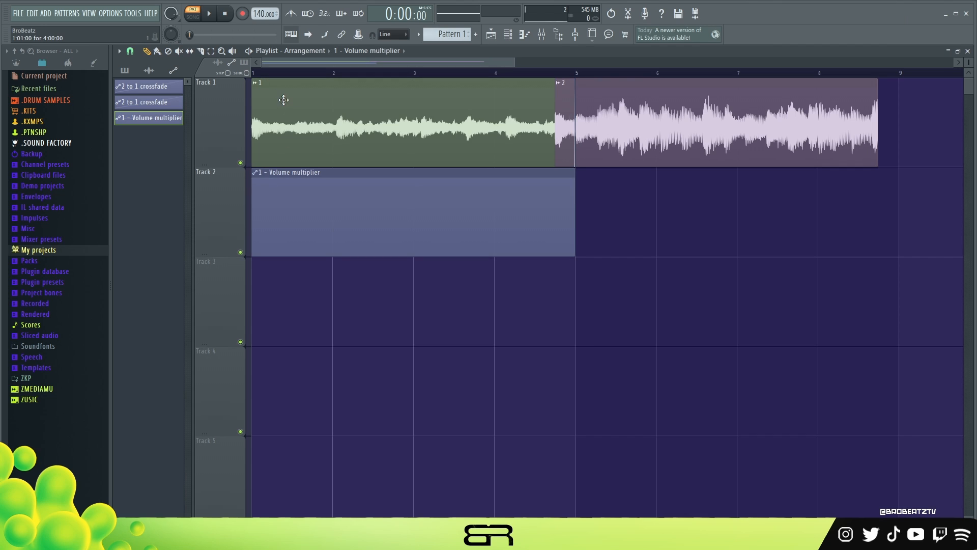